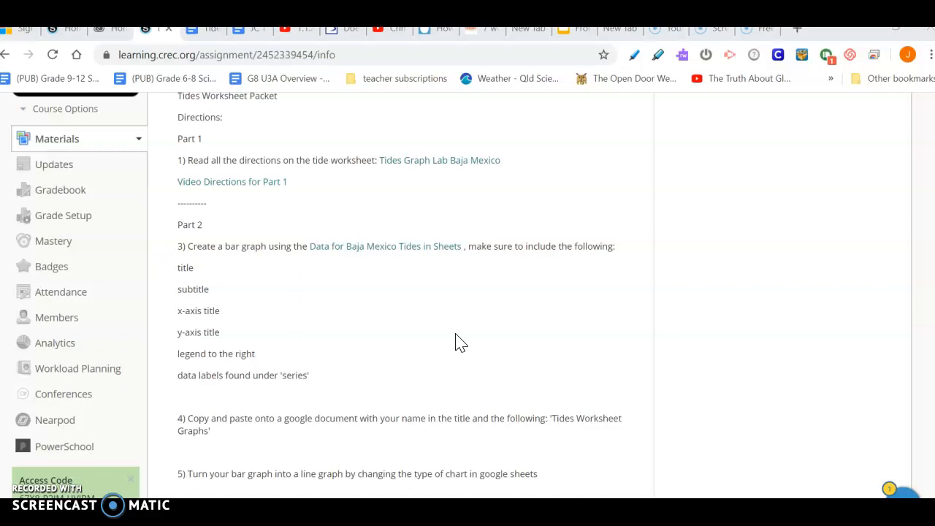
Review the assignment directions for creating the tide bar graph
click(463, 289)
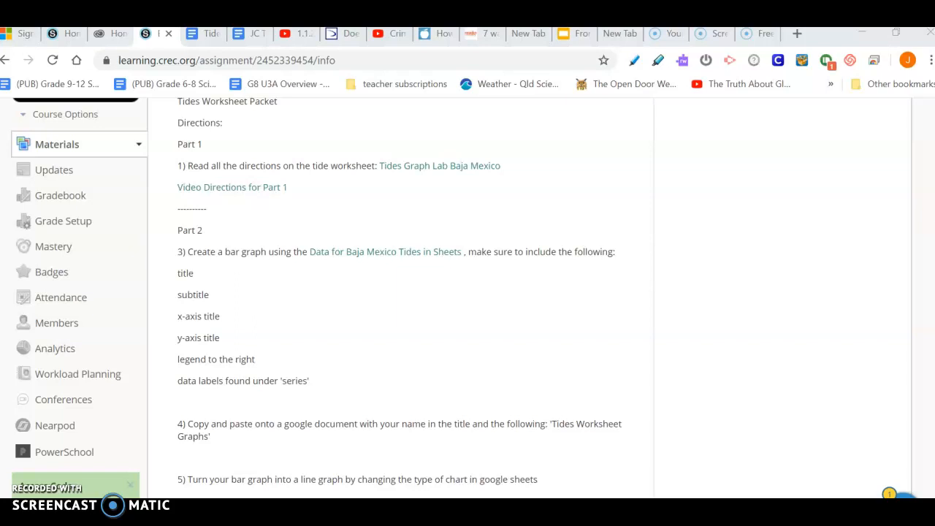
right_click(933, 160)
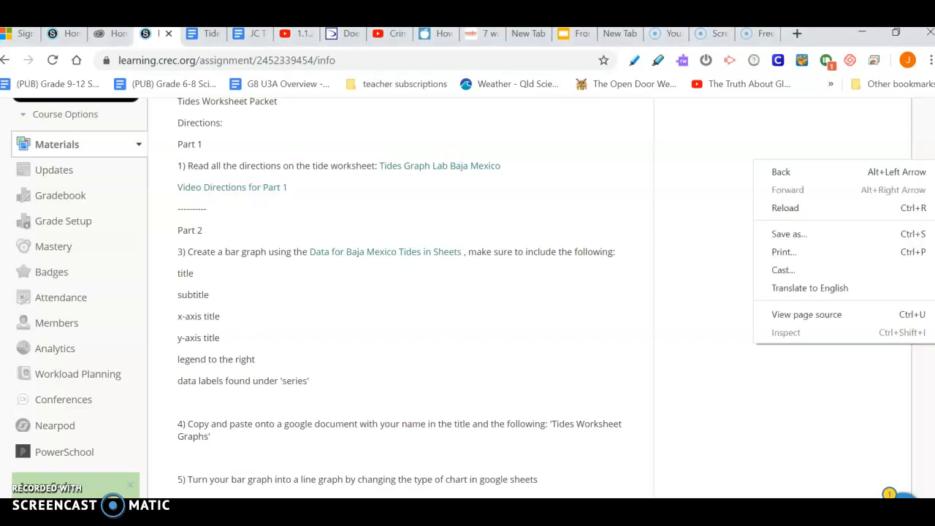
click(668, 190)
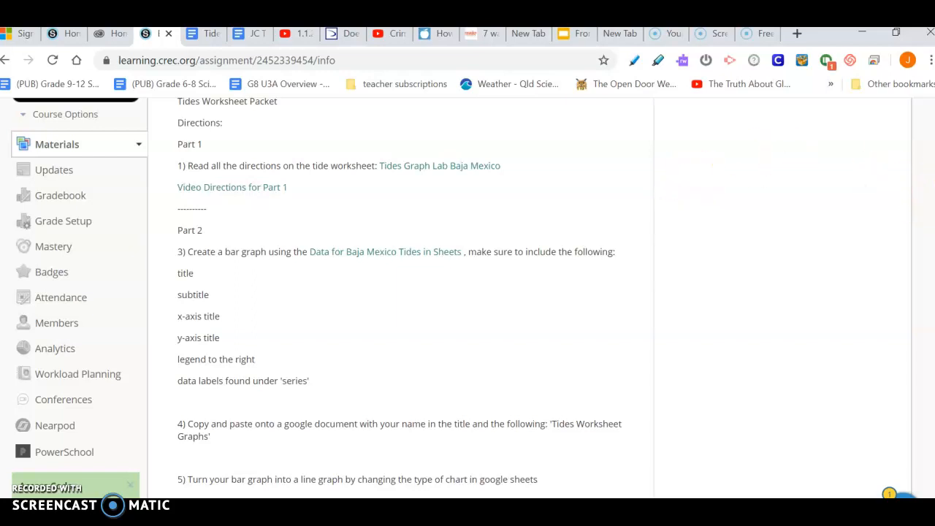
scroll(468, 292, up, 2)
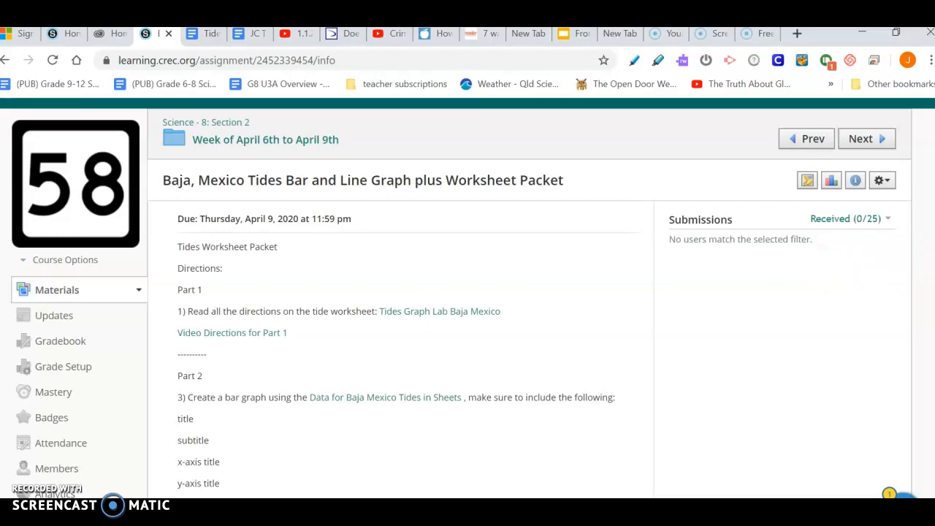
scroll(467, 292, down, 3)
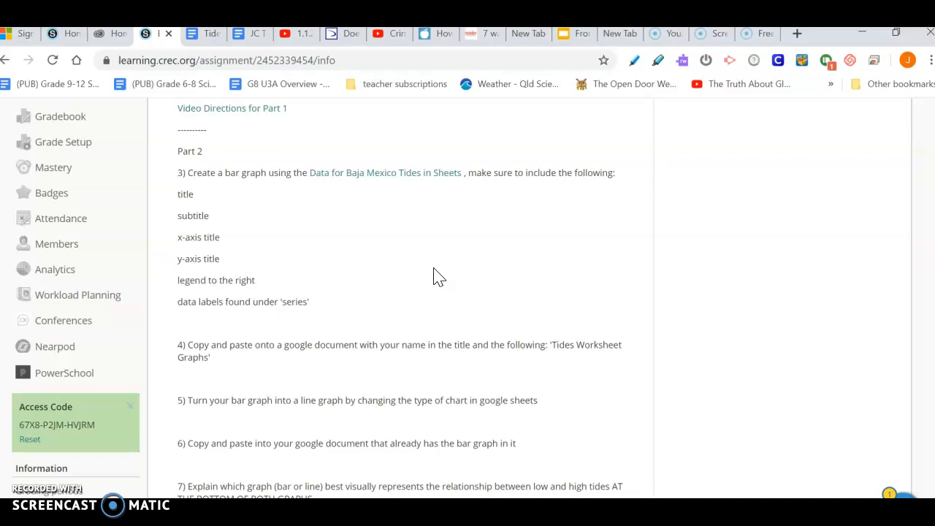
Open the Data for Baja Mexico Tides in Sheets spreadsheet and set its zoom to 75%
click(366, 183)
click(368, 183)
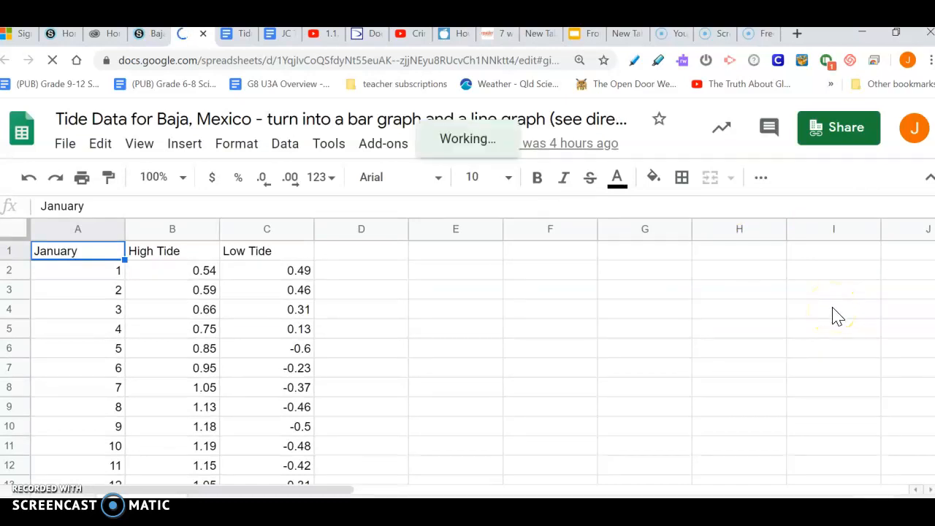
scroll(838, 315, down, 10)
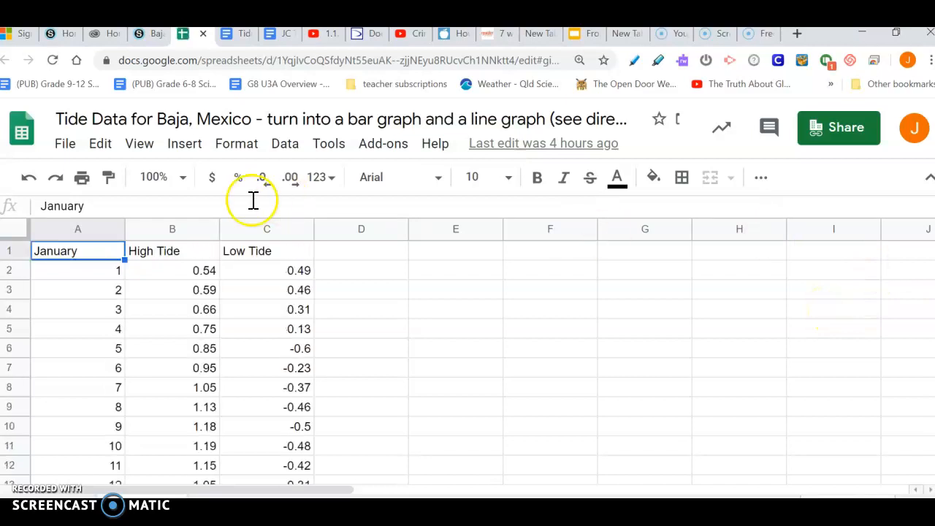
click(182, 179)
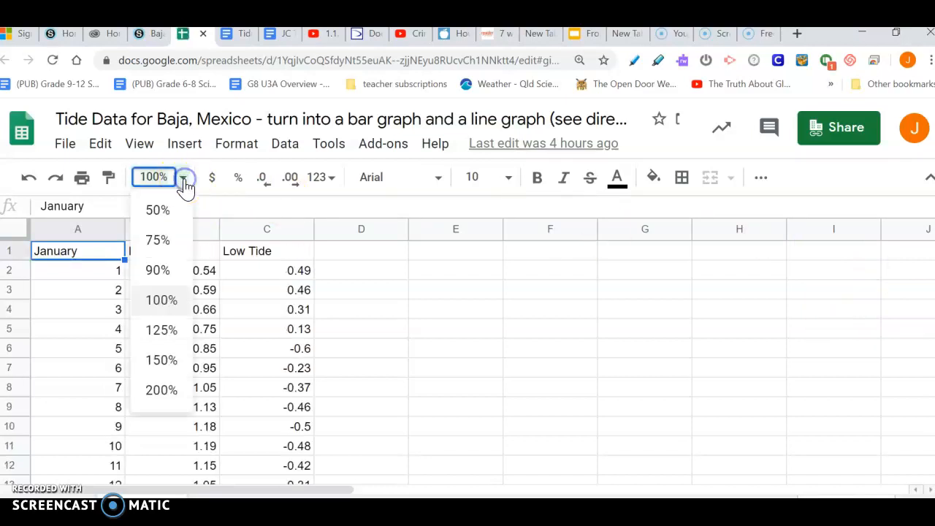
click(159, 241)
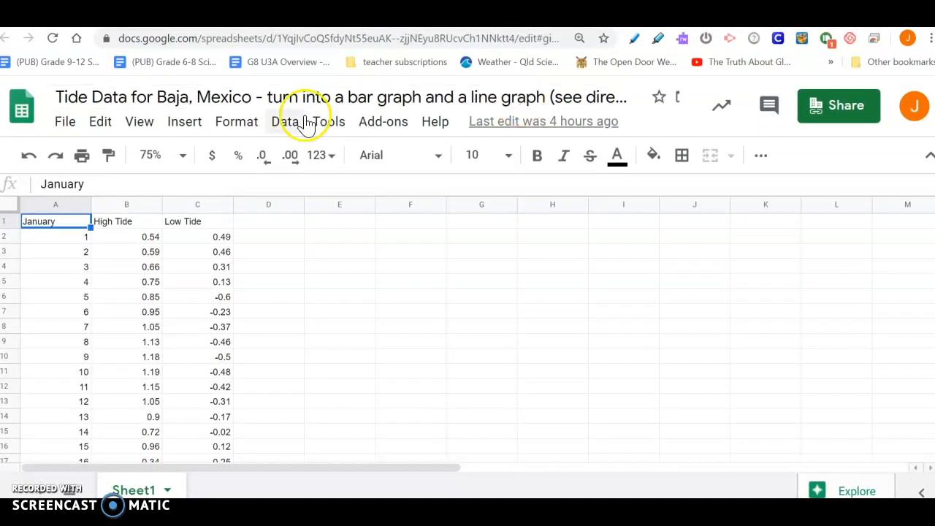
drag(63, 219, 207, 475)
click(191, 387)
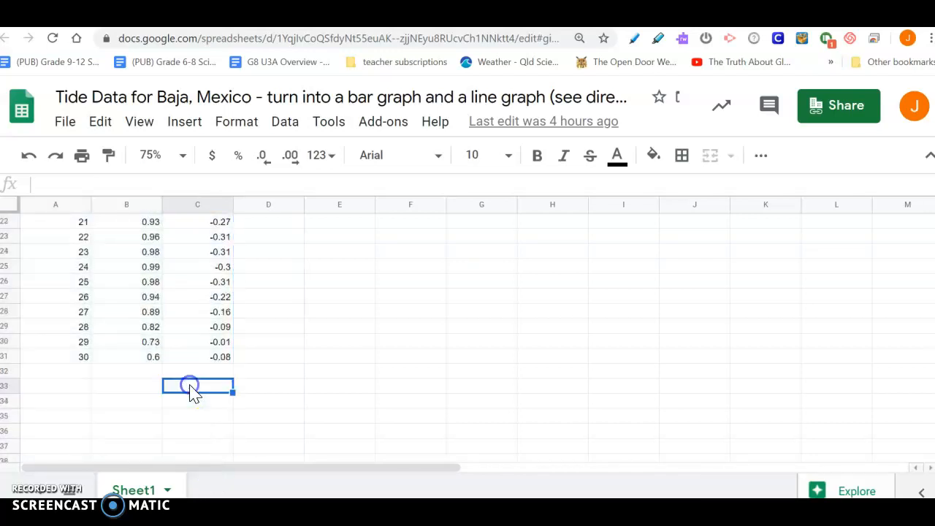
click(284, 387)
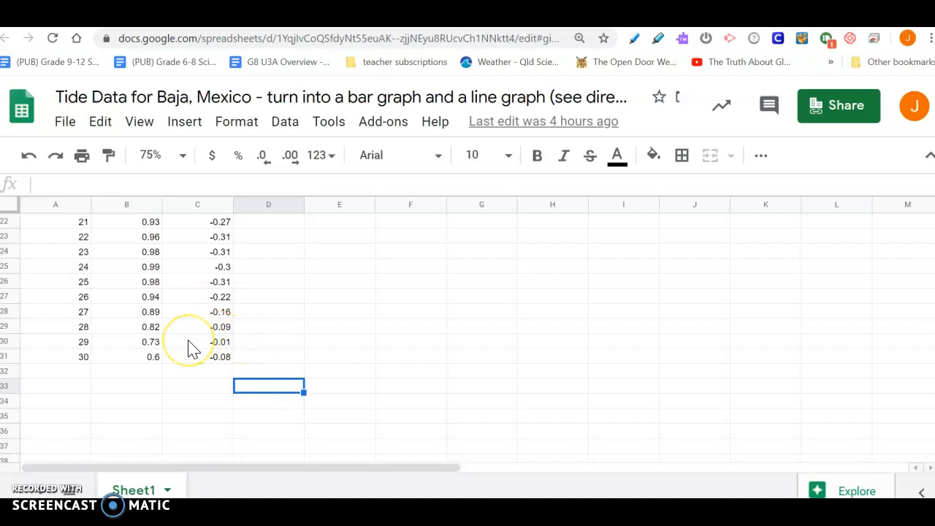
key(Up)
key(Up)
key(Up)
key(Up)
key(Up)
key(Up)
key(Up)
key(Up)
key(Up)
key(Up)
key(Up)
key(Up)
key(Up)
key(Up)
key(Up)
key(Up)
key(Up)
key(Up)
key(Up)
key(Up)
key(Up)
key(Up)
key(Up)
key(Up)
key(Up)
key(Up)
key(Up)
key(Up)
key(Up)
key(Up)
key(Up)
key(Up)
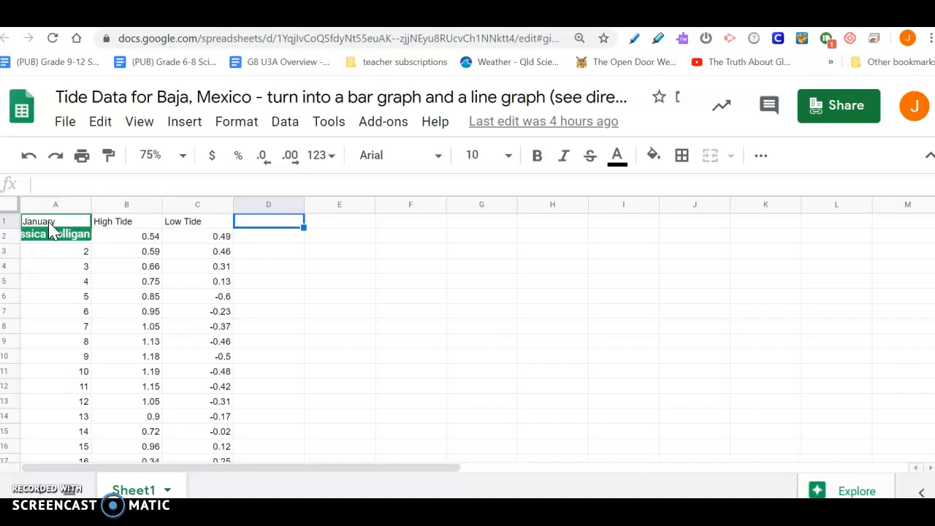
Select the tide data in A1:C31 and insert a chart from it
mouse_move(73, 225)
mouse_down()
mouse_move(175, 236)
mouse_move(263, 456)
mouse_move(211, 476)
mouse_move(211, 422)
mouse_up()
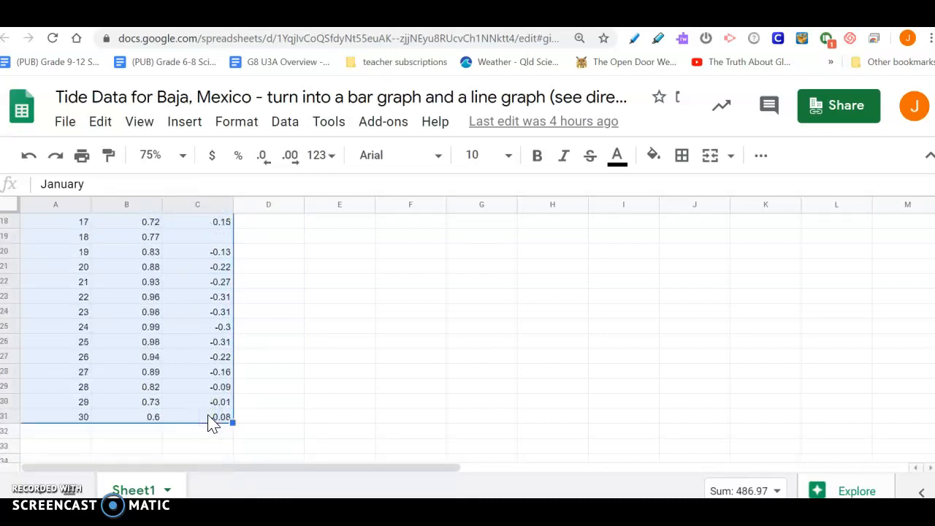
click(183, 128)
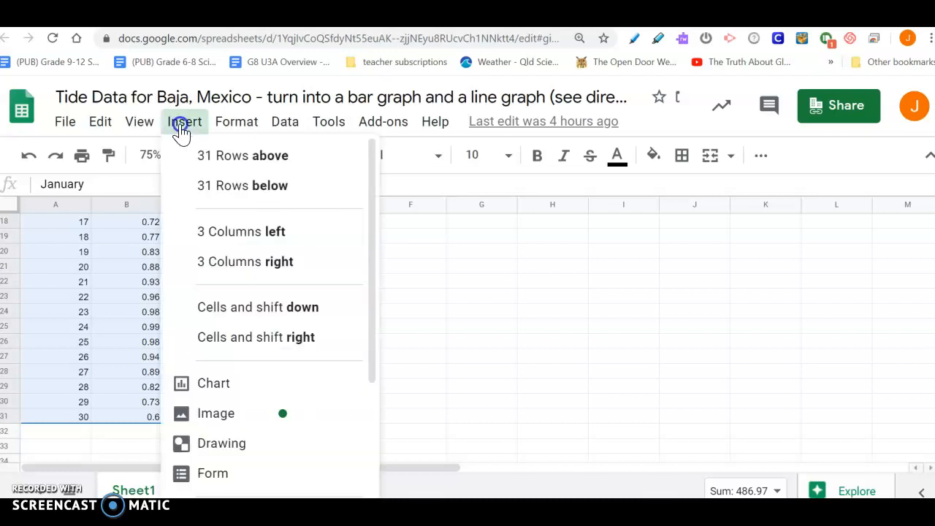
click(224, 383)
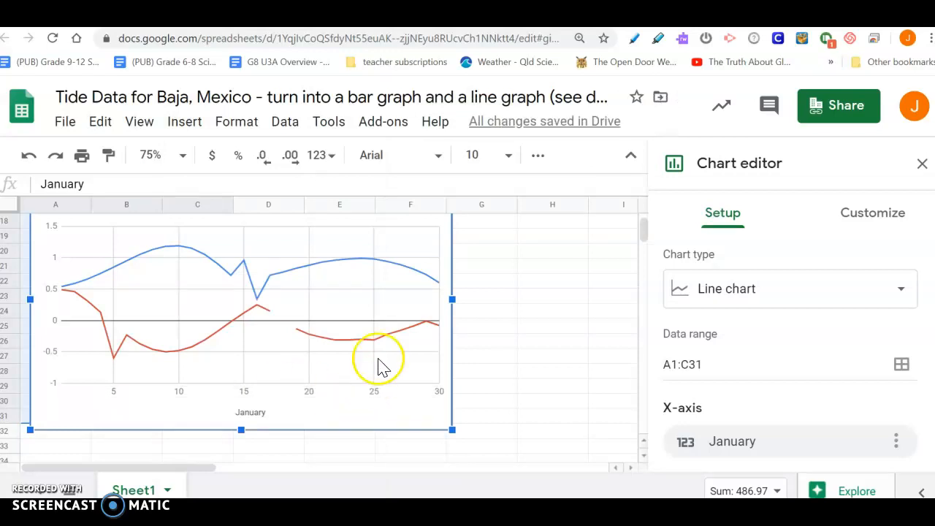
Change the chart type to Column chart
click(773, 295)
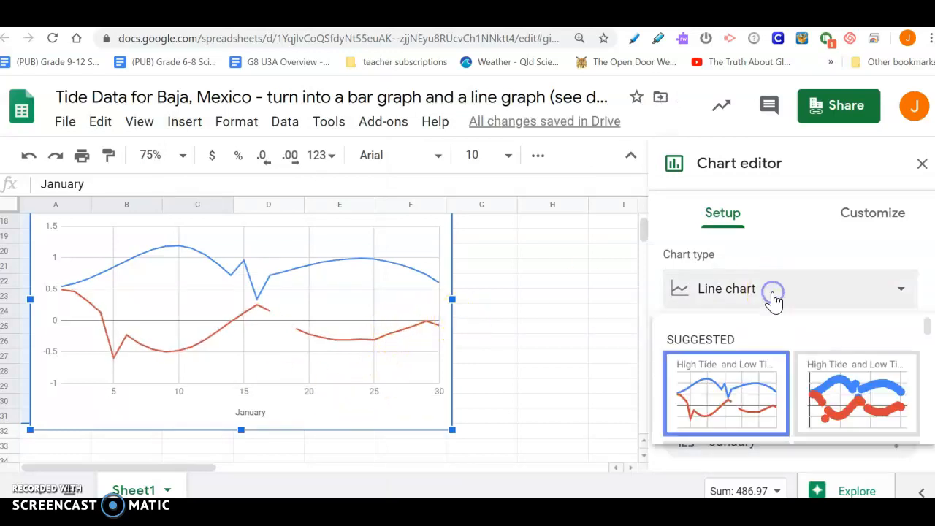
drag(928, 328, 783, 369)
click(697, 365)
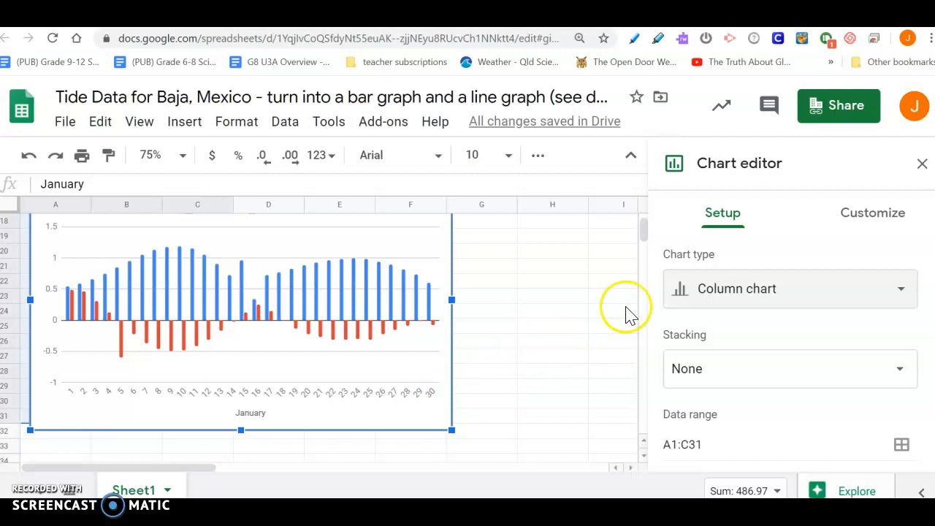
Set the sheet zoom to 50%
mouse_move(652, 241)
mouse_down()
mouse_move(645, 231)
mouse_move(641, 240)
mouse_up()
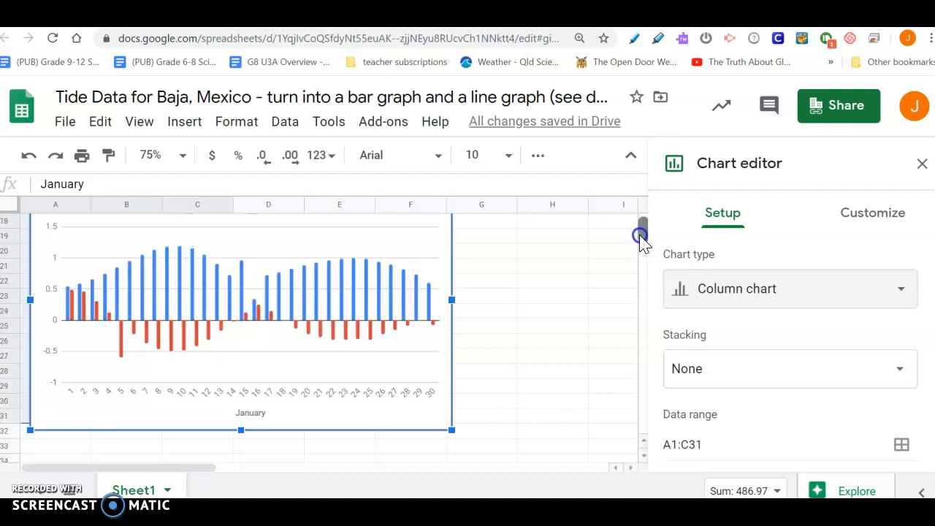
click(184, 156)
click(164, 186)
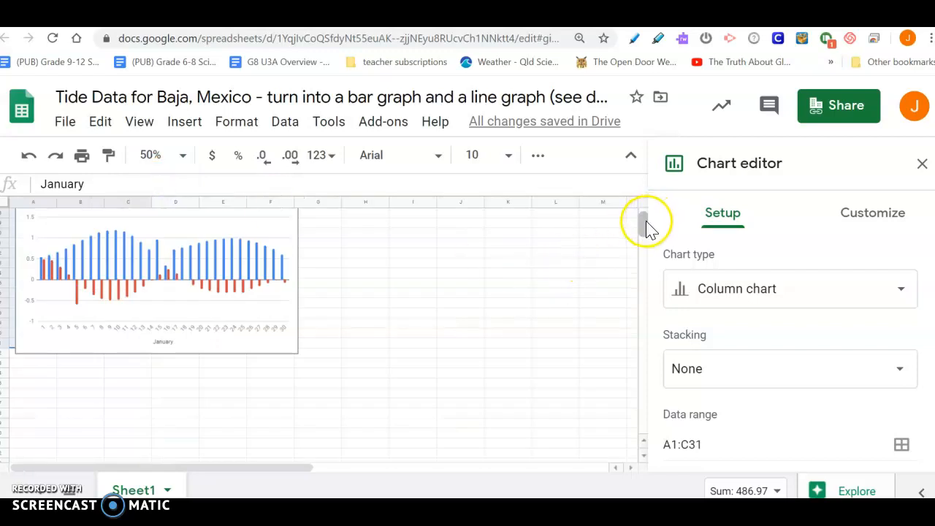
drag(647, 226, 649, 223)
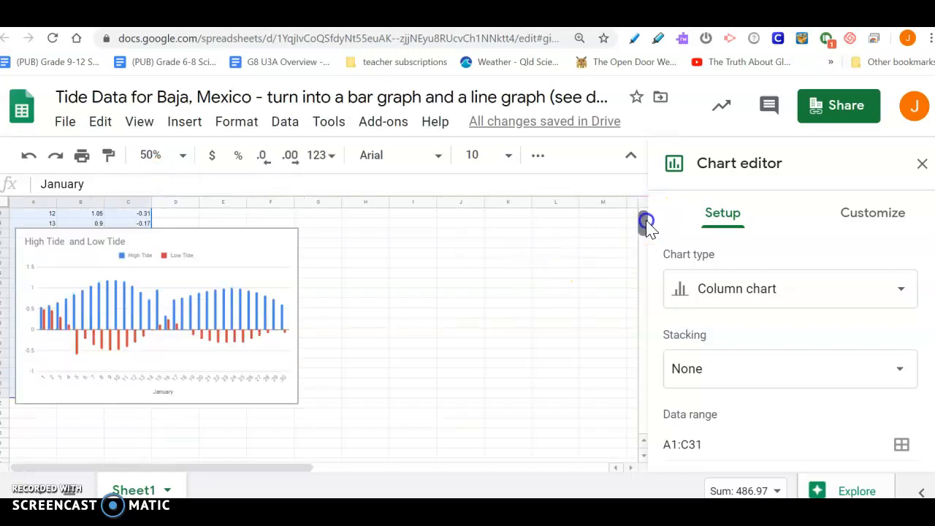
Set the chart title to 'High Tide and Low Tide Bar Graph for Baja Mexico'
click(116, 243)
click(117, 245)
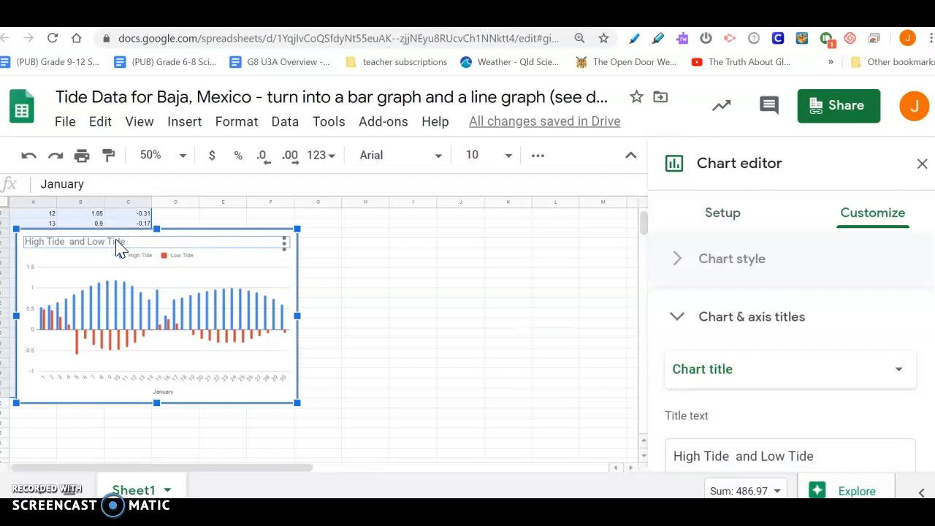
click(794, 451)
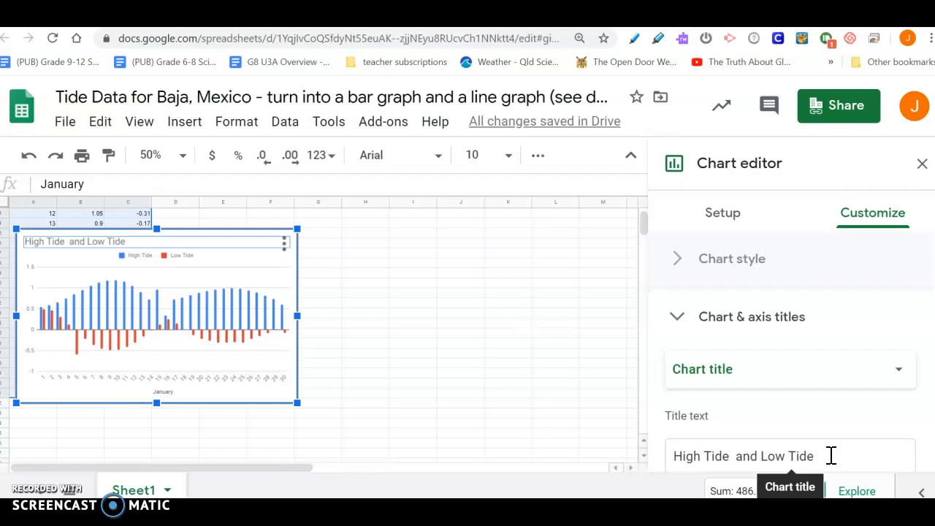
click(832, 454)
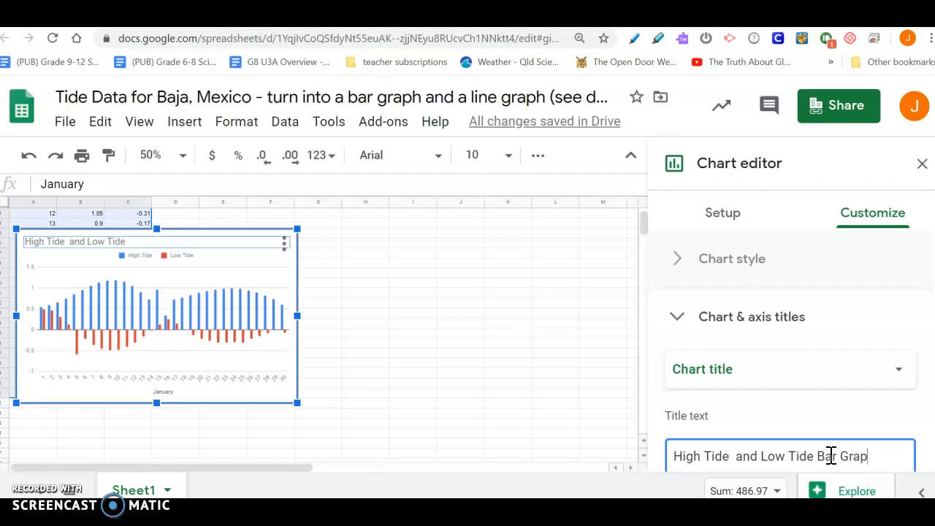
text(Bar Graph for Baha)
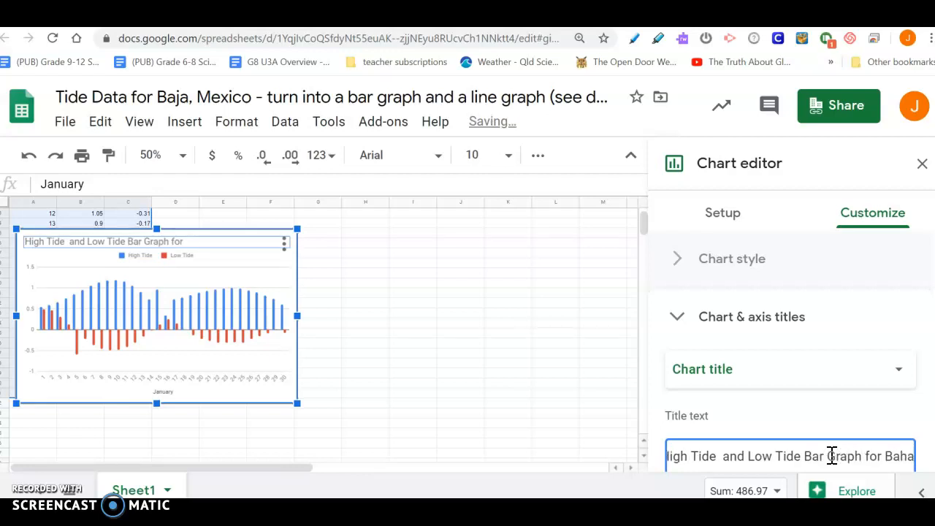
text( M)
key(BackSpace)
key(BackSpace)
key(BackSpace)
key(BackSpace)
text(ja)
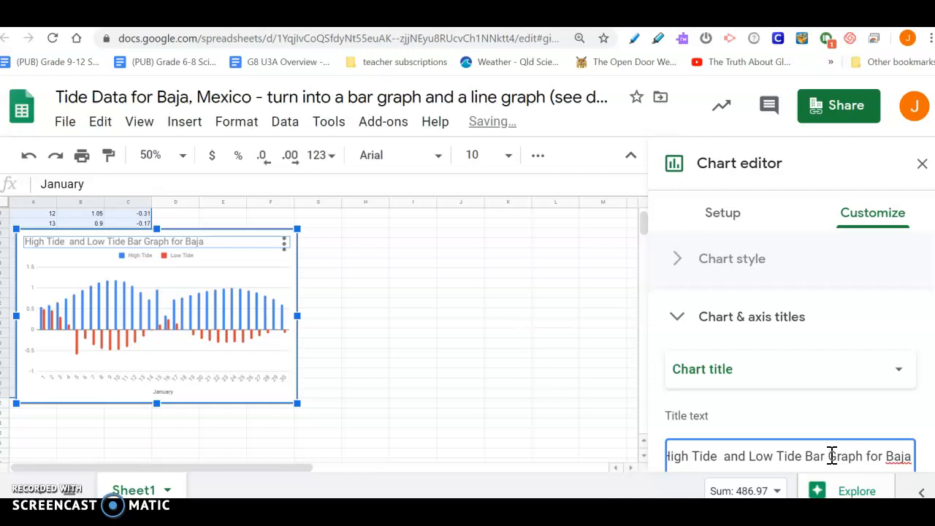
text( Mexico)
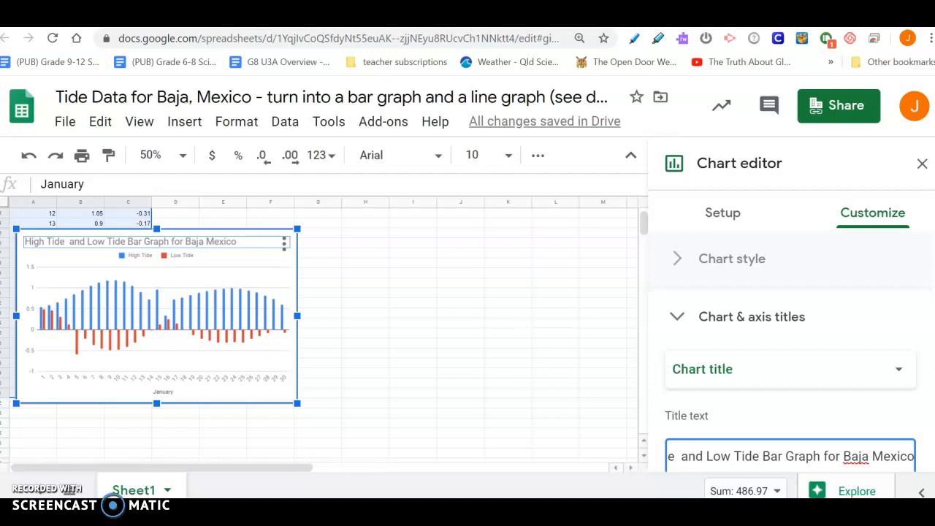
Center-align the chart title
scroll(791, 365, down, 3)
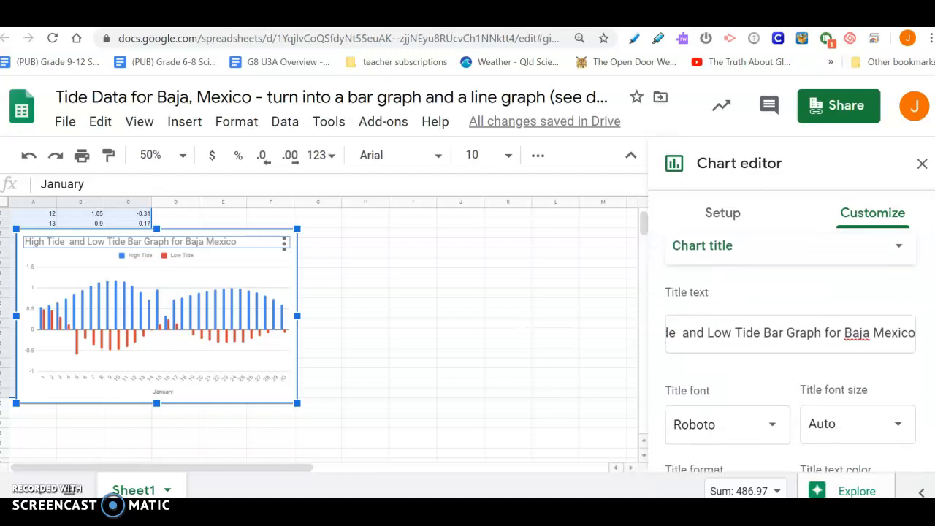
scroll(791, 366, down, 1)
click(747, 423)
click(774, 457)
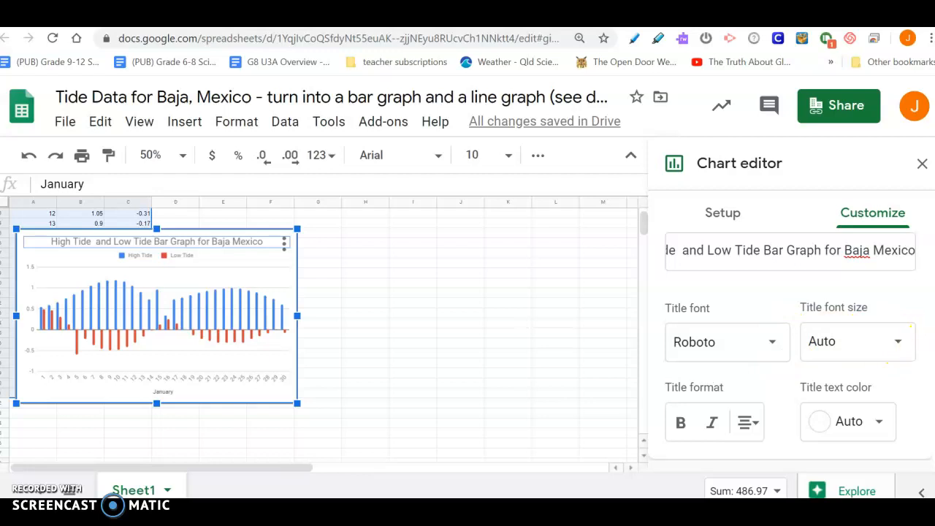
Make the chart title bold and set its text color to dark purple 2
scroll(791, 350, down, 2)
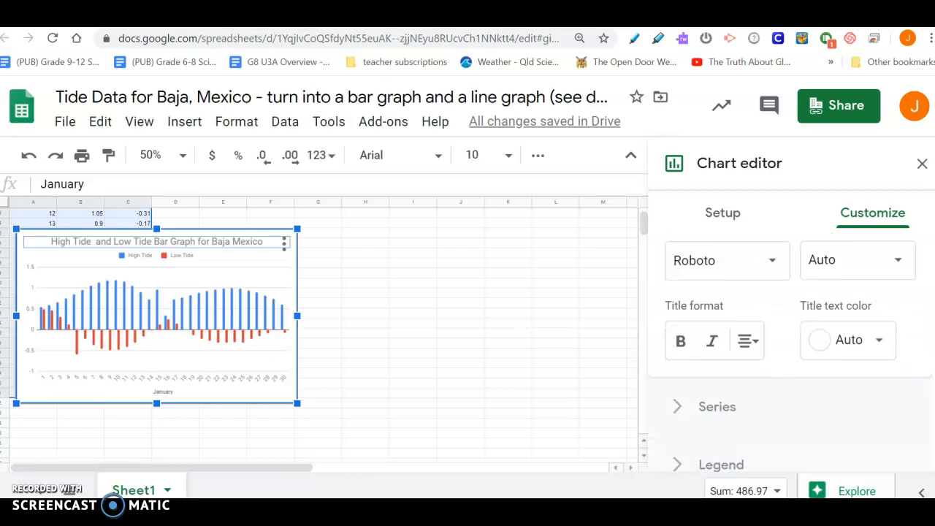
scroll(791, 351, up, 1)
scroll(791, 350, up, 1)
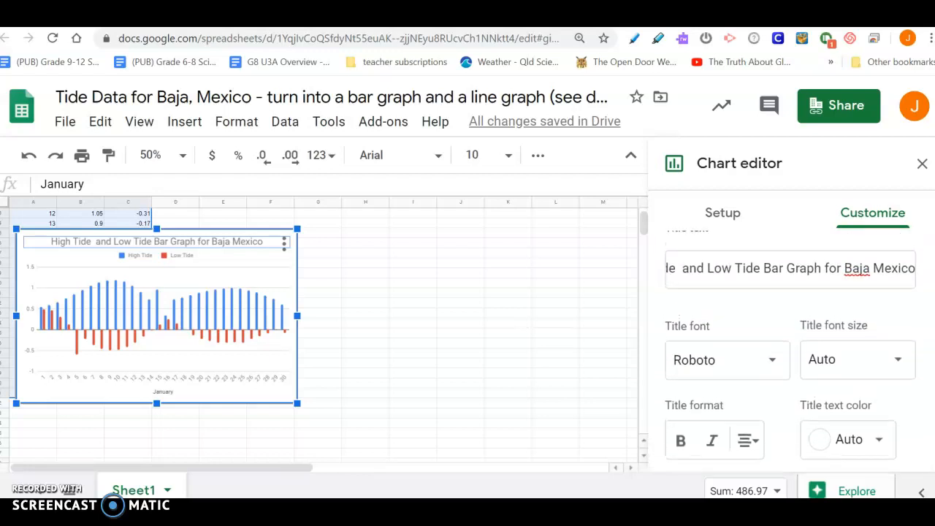
click(682, 441)
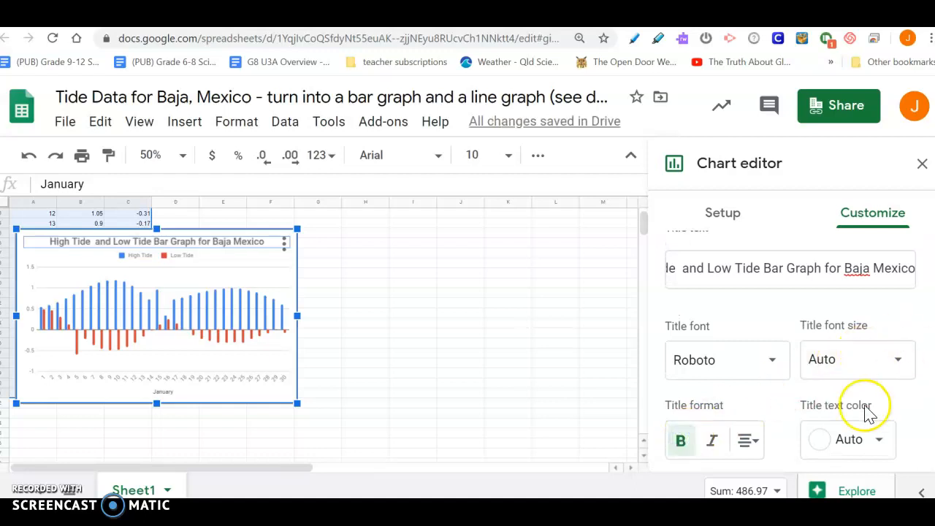
click(835, 444)
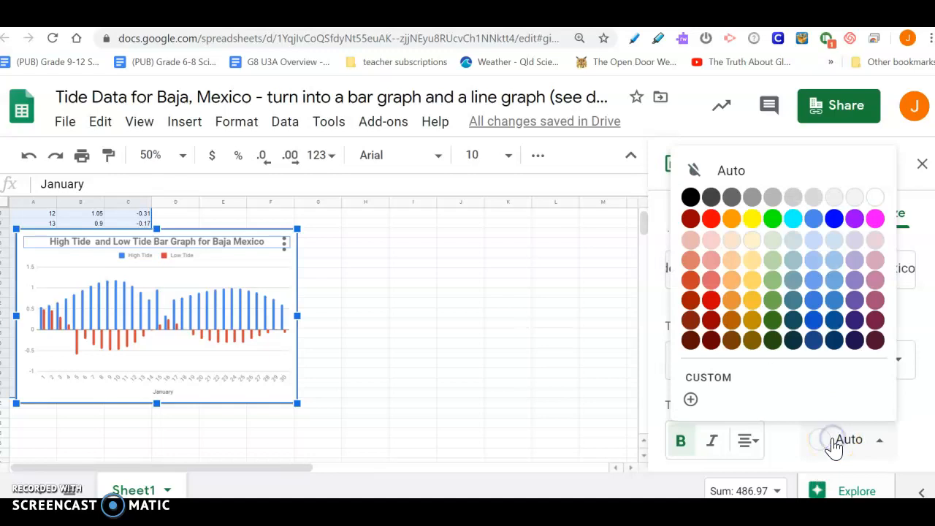
click(861, 328)
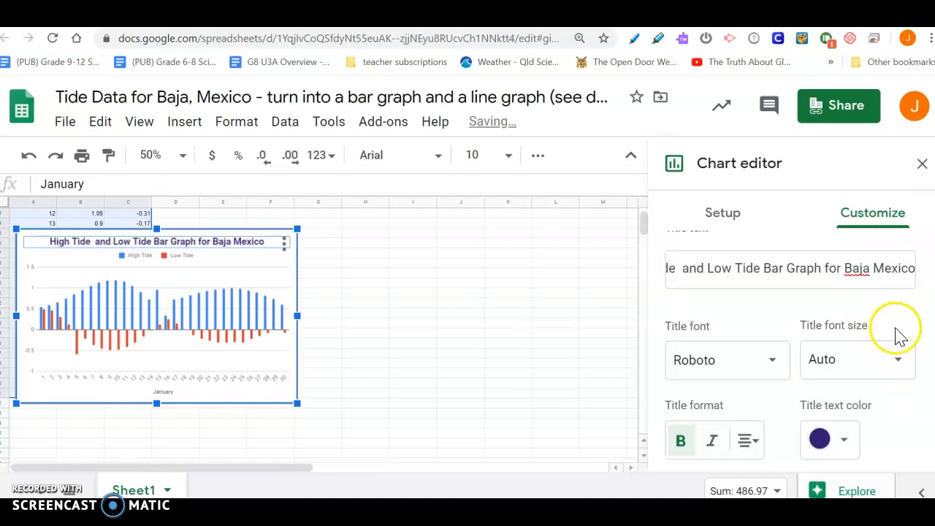
click(140, 257)
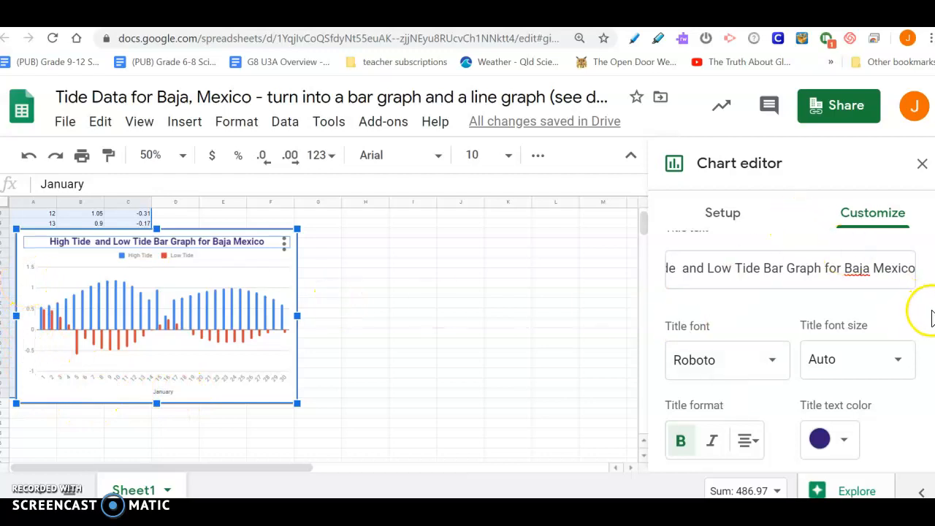
scroll(788, 343, down, 5)
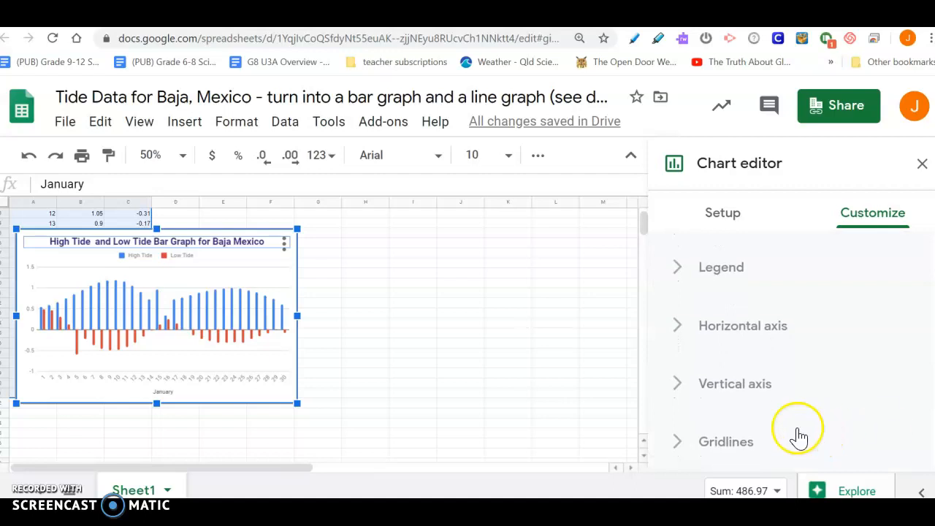
Examine the vertical axis options in the chart editor
click(745, 385)
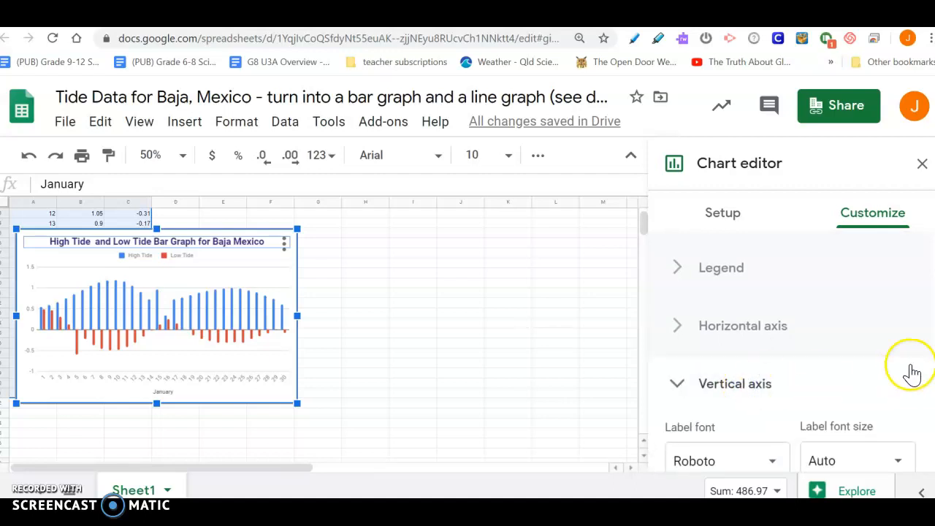
scroll(913, 369, down, 1)
scroll(789, 351, down, 4)
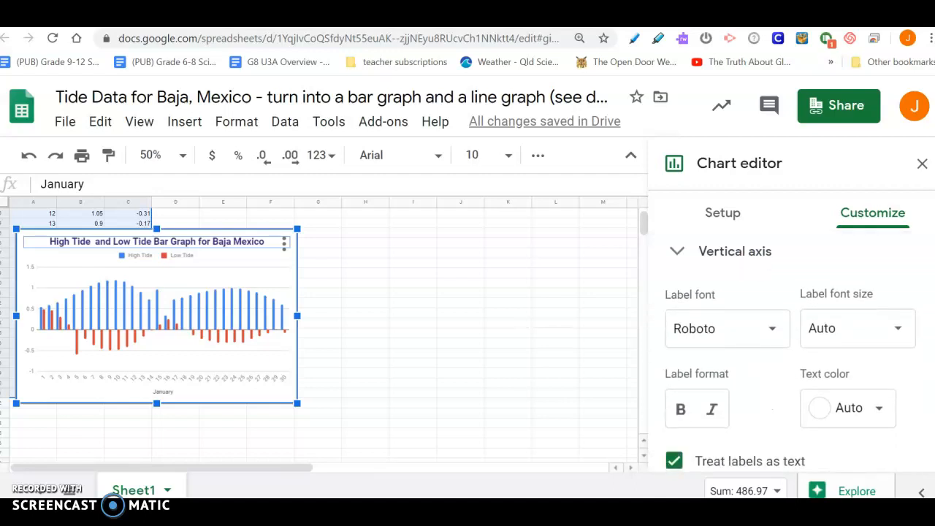
scroll(789, 350, down, 3)
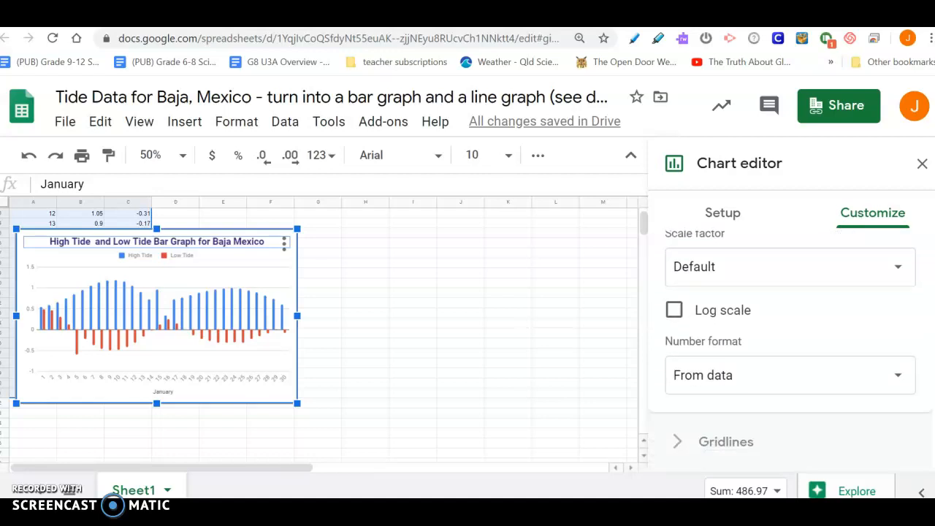
scroll(922, 350, up, 6)
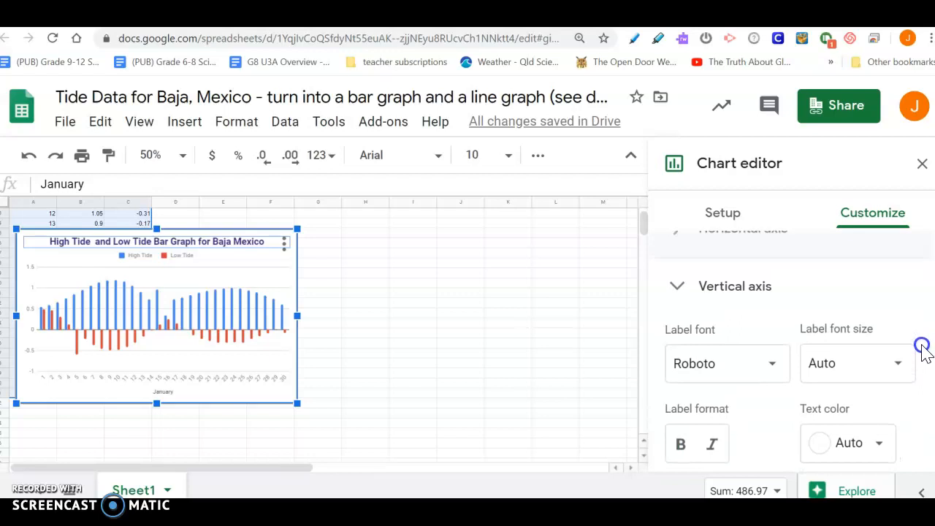
scroll(922, 349, up, 5)
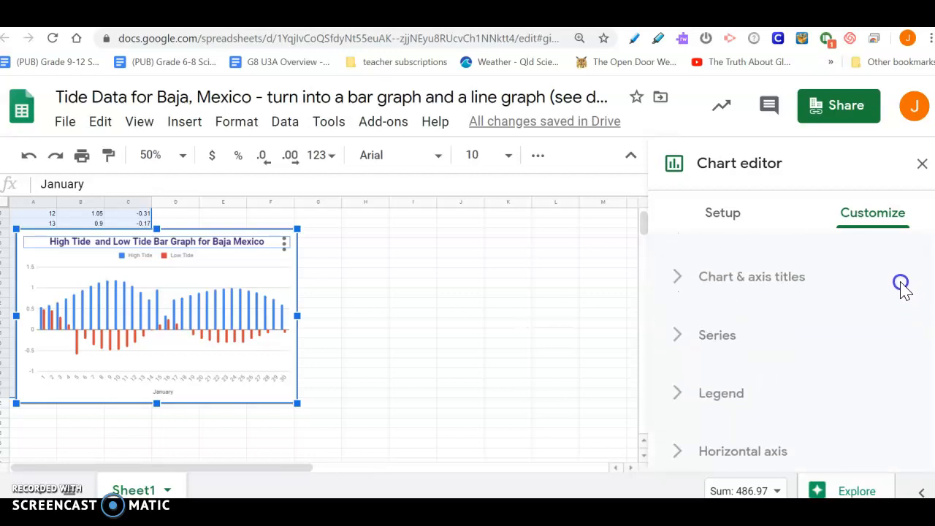
scroll(903, 286, up, 1)
Set the vertical axis title to 'Height in Meters'
click(760, 293)
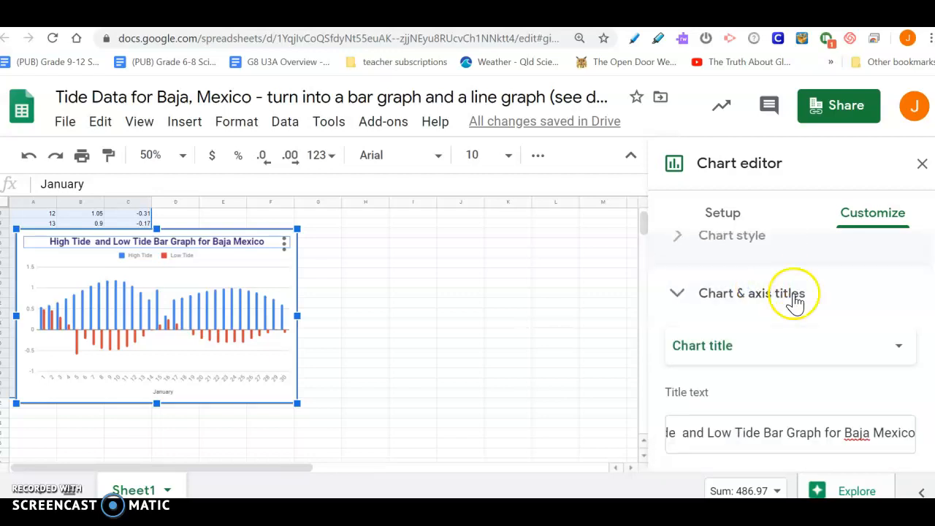
scroll(791, 343, down, 5)
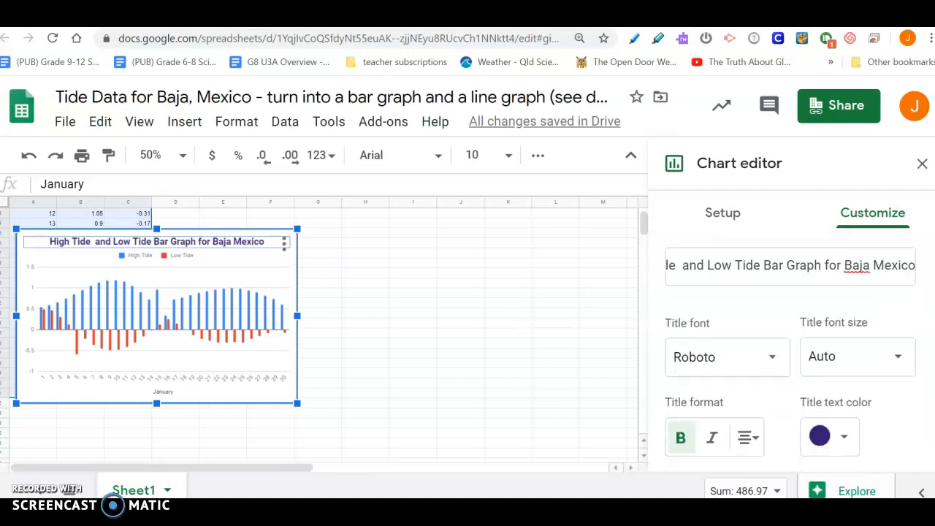
scroll(931, 336, up, 3)
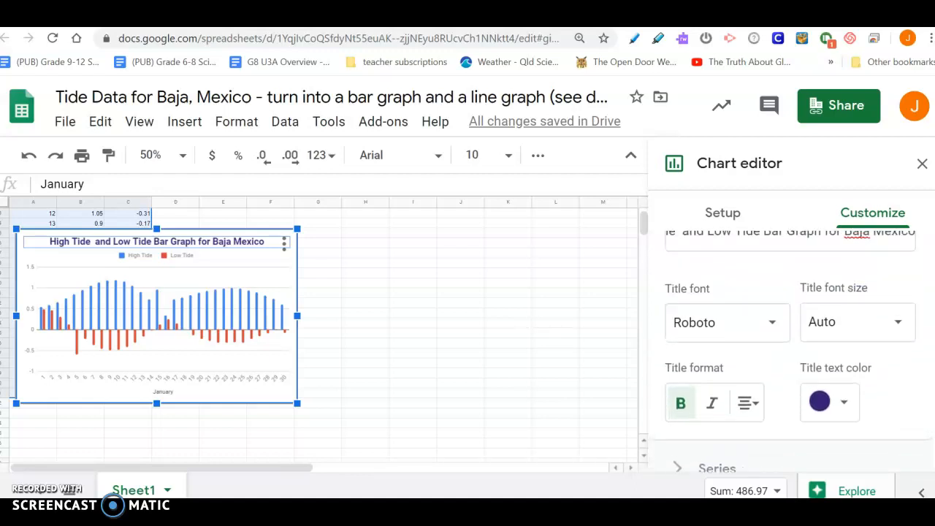
scroll(927, 321, up, 3)
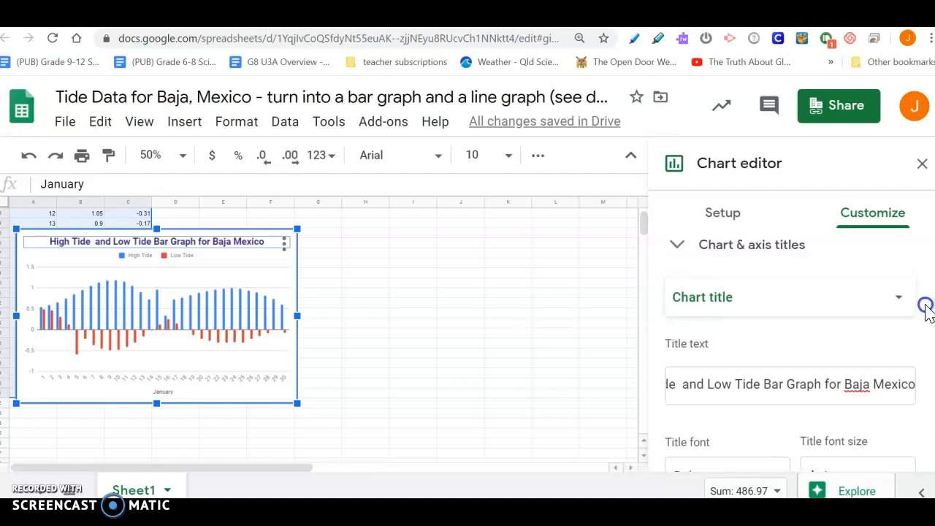
click(810, 313)
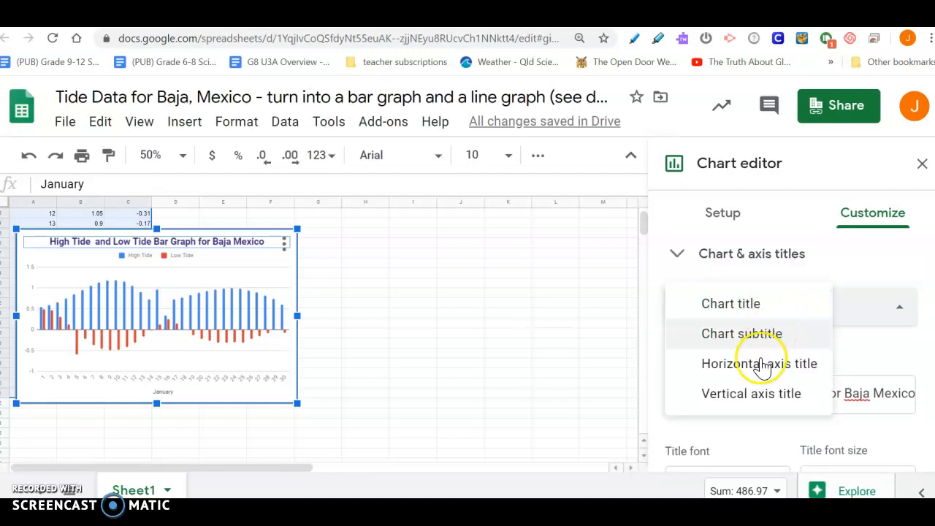
click(731, 403)
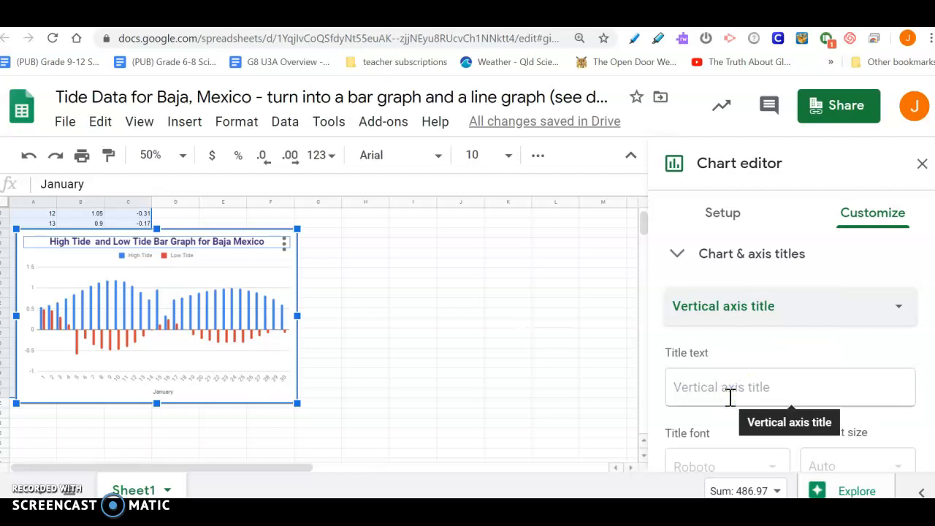
click(722, 388)
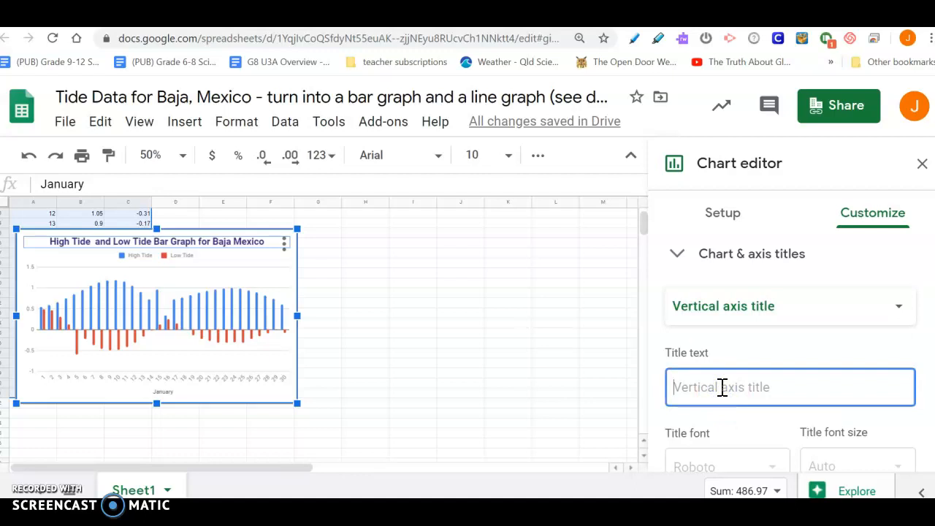
text(Meters)
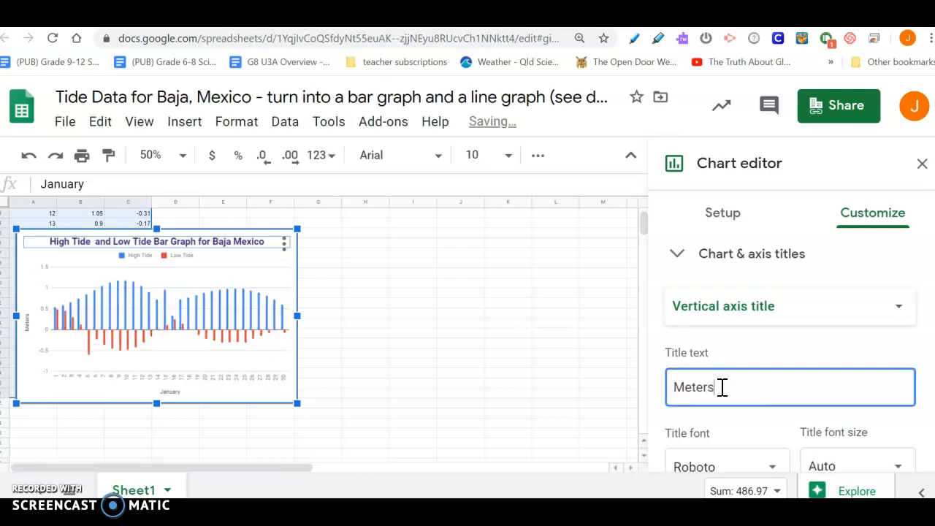
key(Left)
key(Left)
text(t)
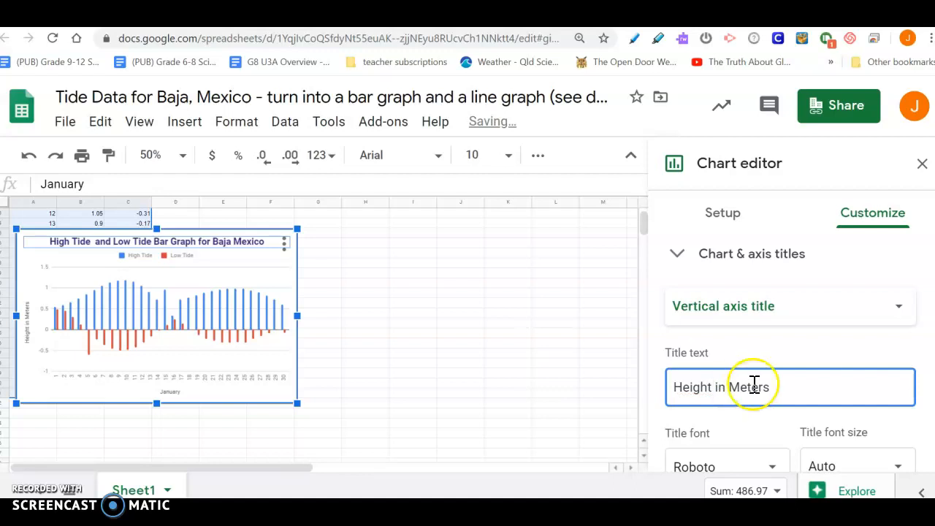
Make the vertical axis title bold
click(794, 388)
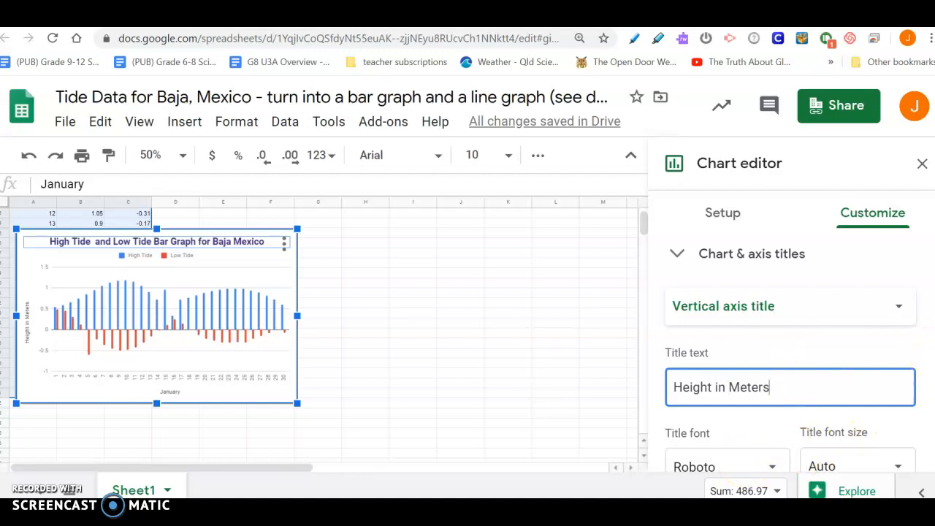
scroll(919, 386, down, 3)
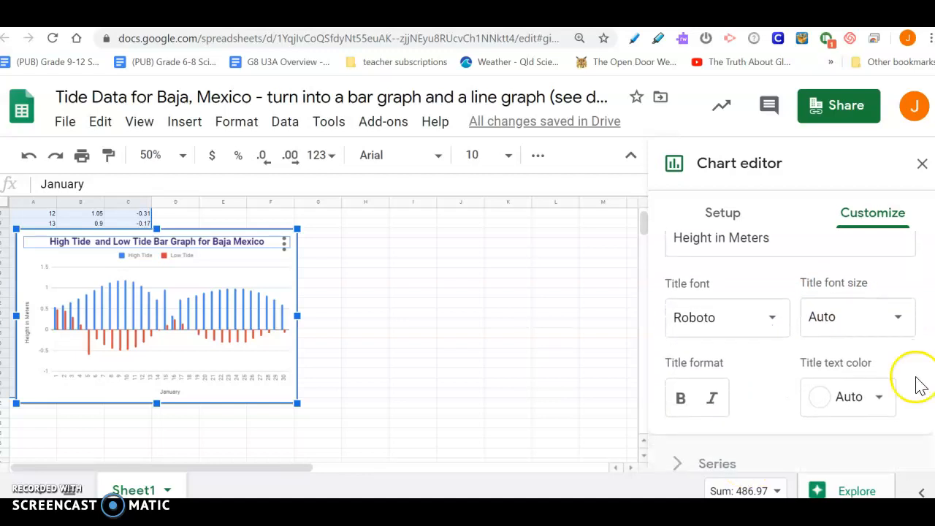
click(676, 400)
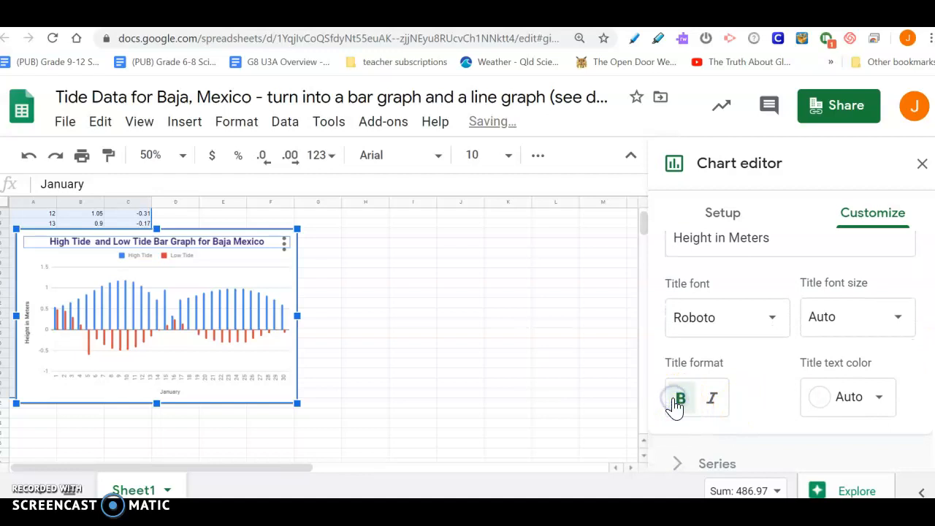
Set the horizontal axis title to 'January (Days in the Month)'
click(173, 394)
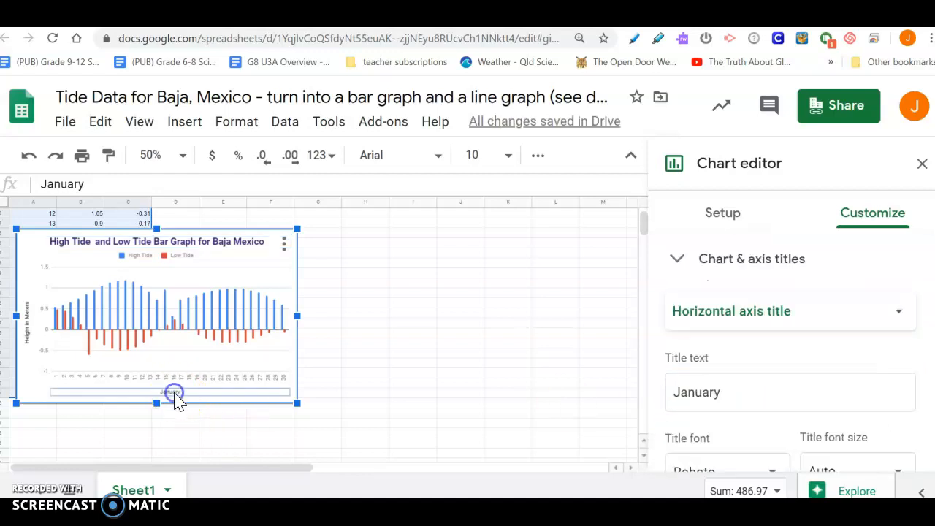
click(179, 401)
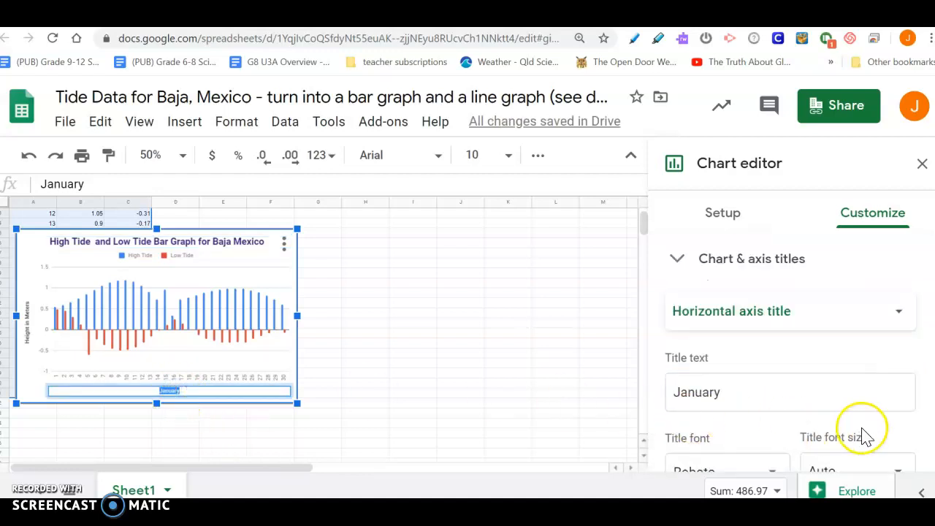
click(742, 395)
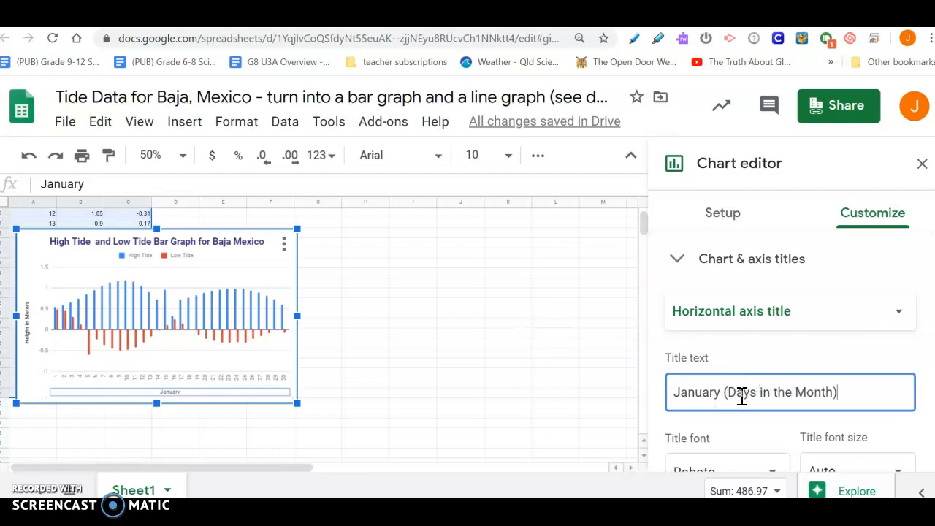
Make the horizontal axis title bold and set its font size to 14
scroll(690, 450, down, 3)
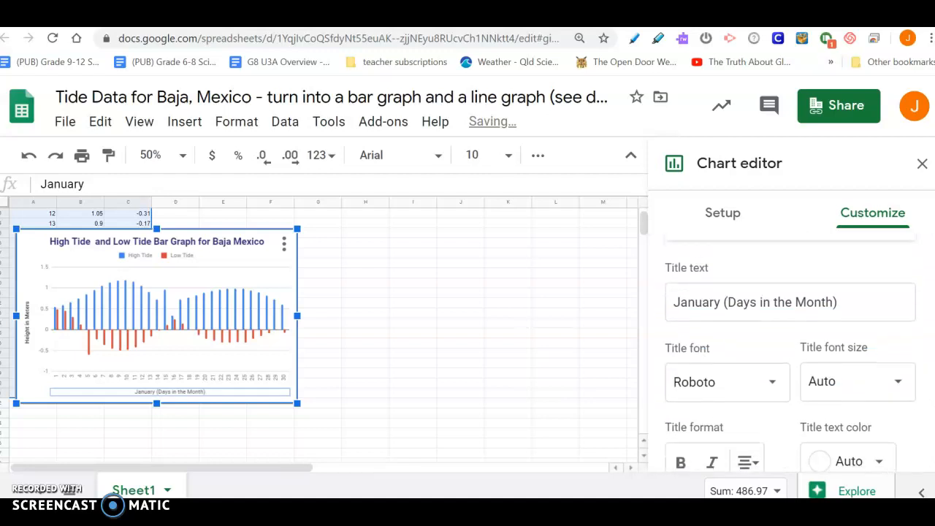
click(683, 442)
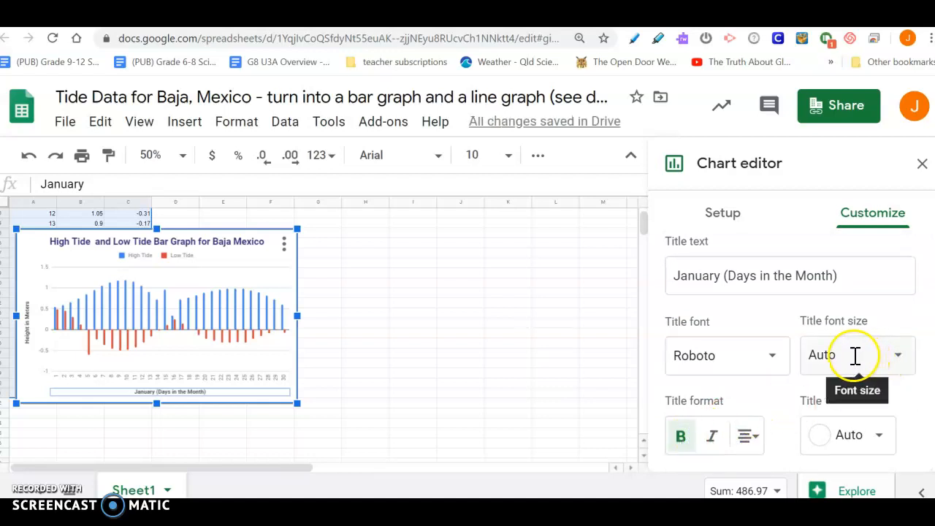
click(897, 358)
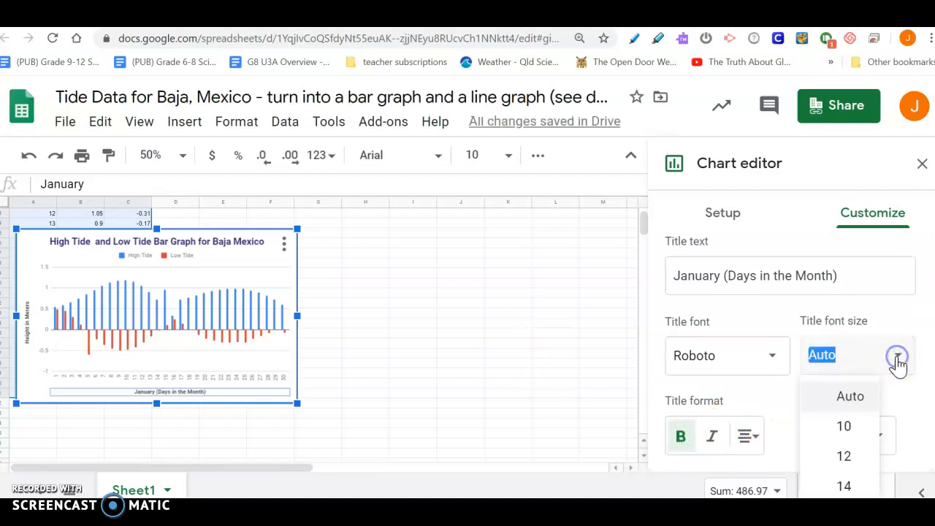
click(842, 458)
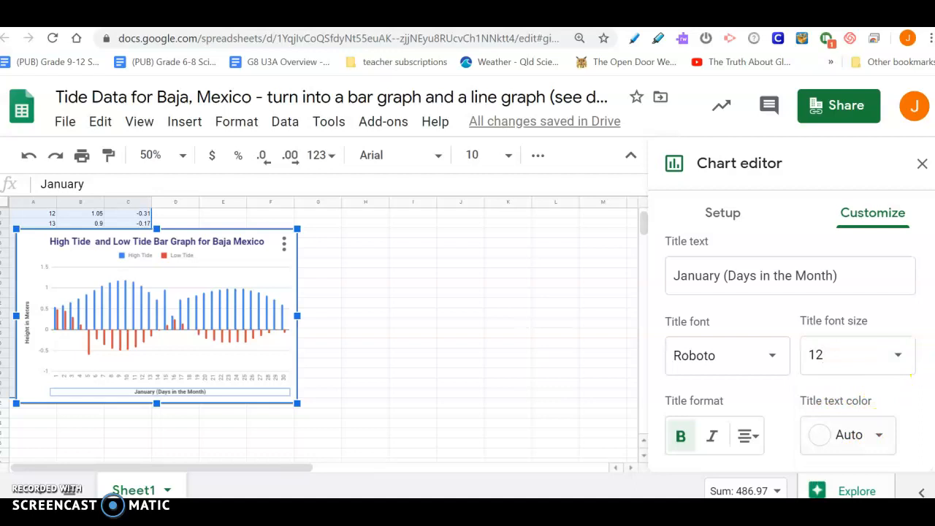
scroll(833, 329, down, 2)
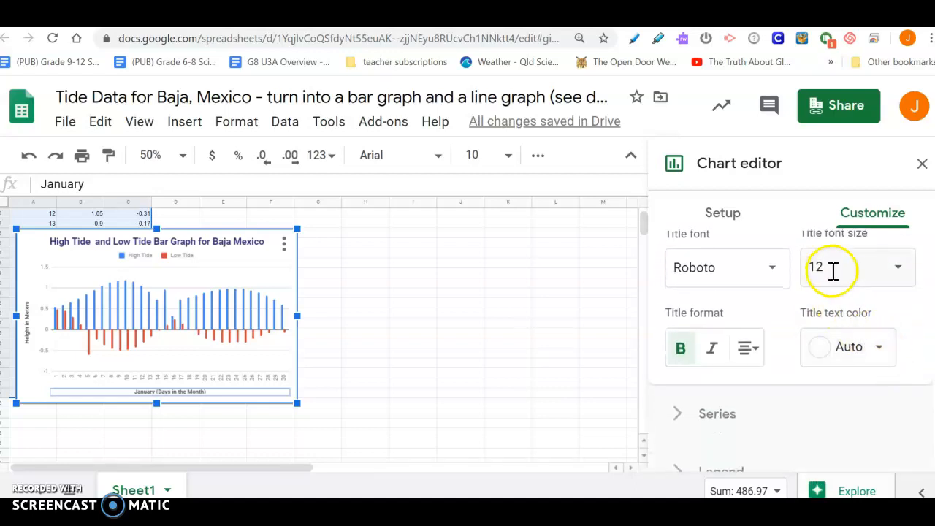
click(833, 270)
click(824, 408)
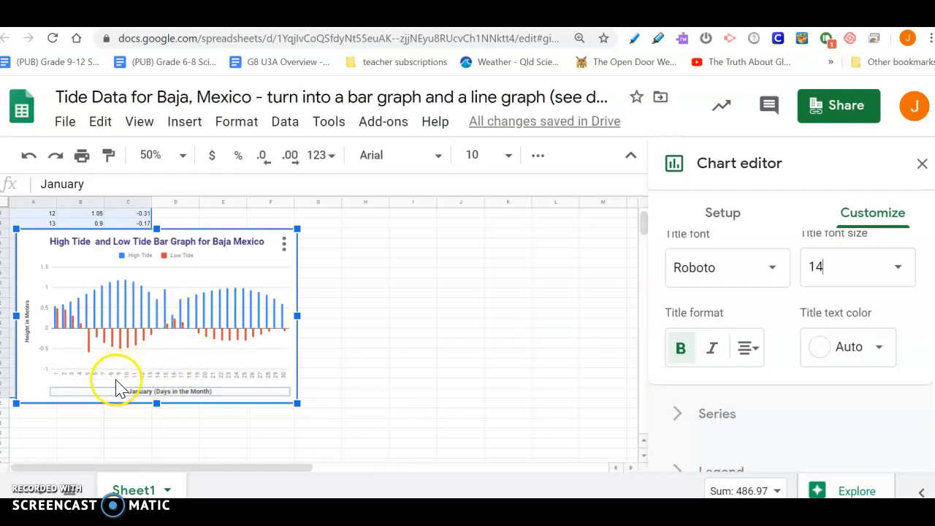
Turn on data labels for all series
click(720, 414)
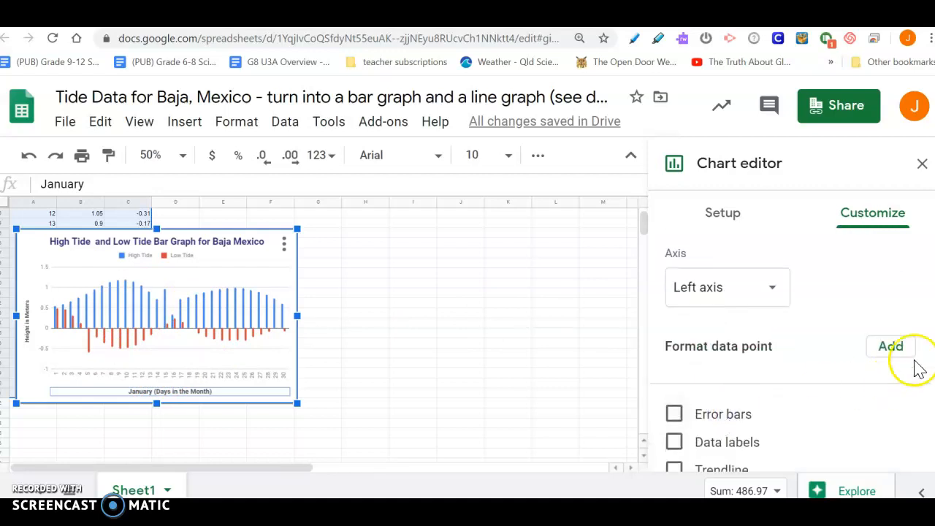
scroll(789, 350, down, 3)
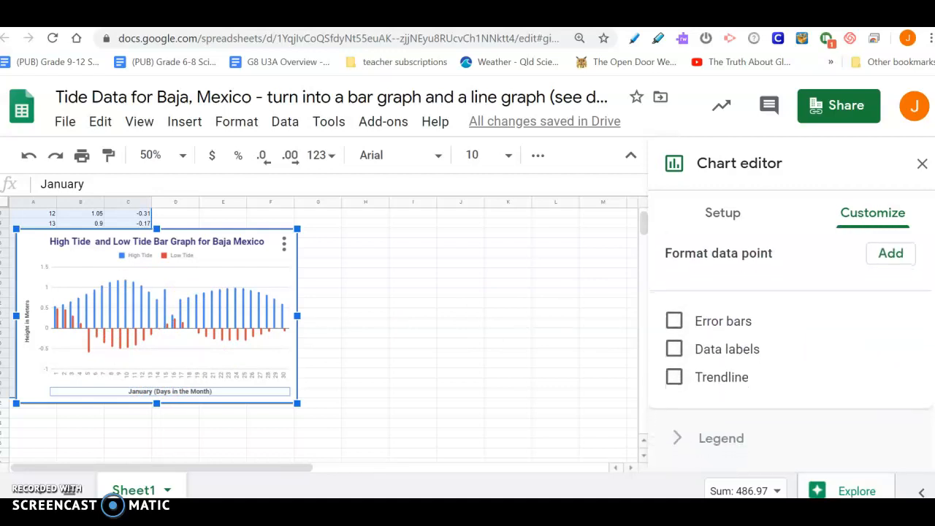
click(672, 326)
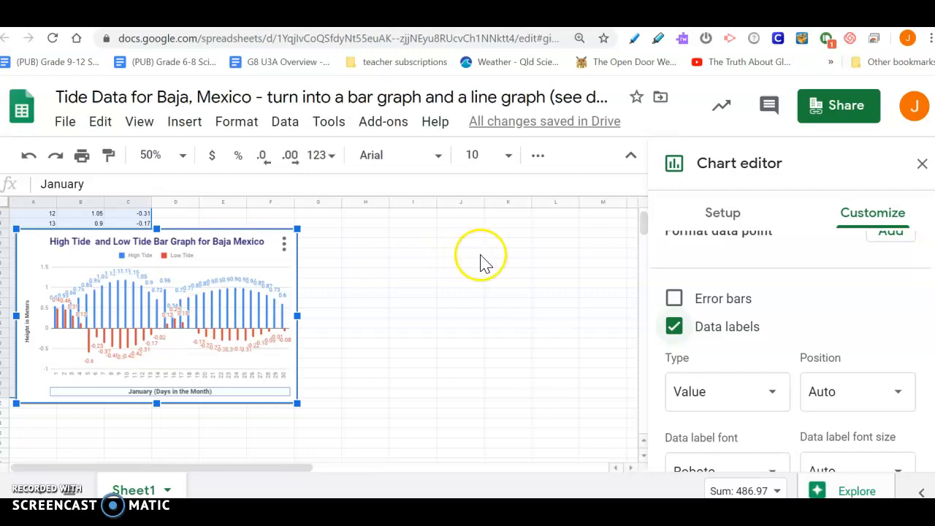
Add a chart subtitle reading 'By:' followed by the author's name
scroll(789, 351, up, 2)
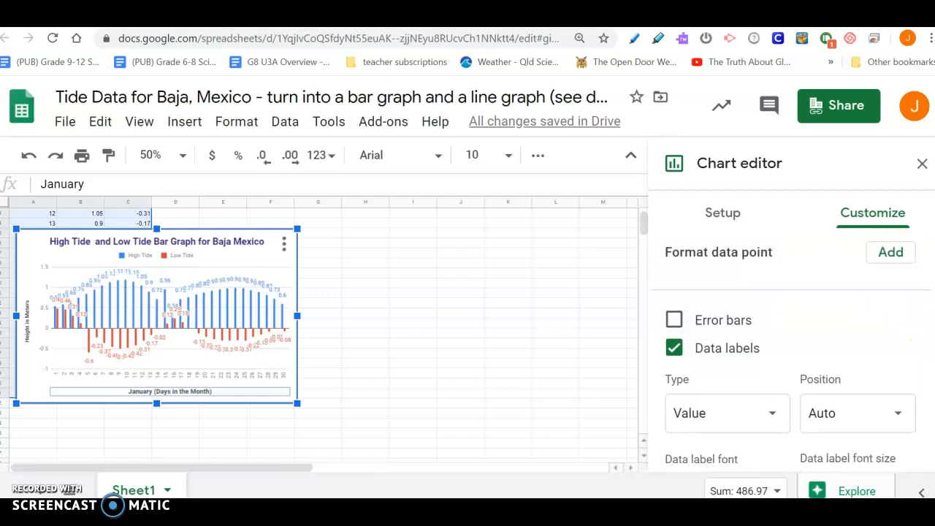
scroll(788, 350, up, 4)
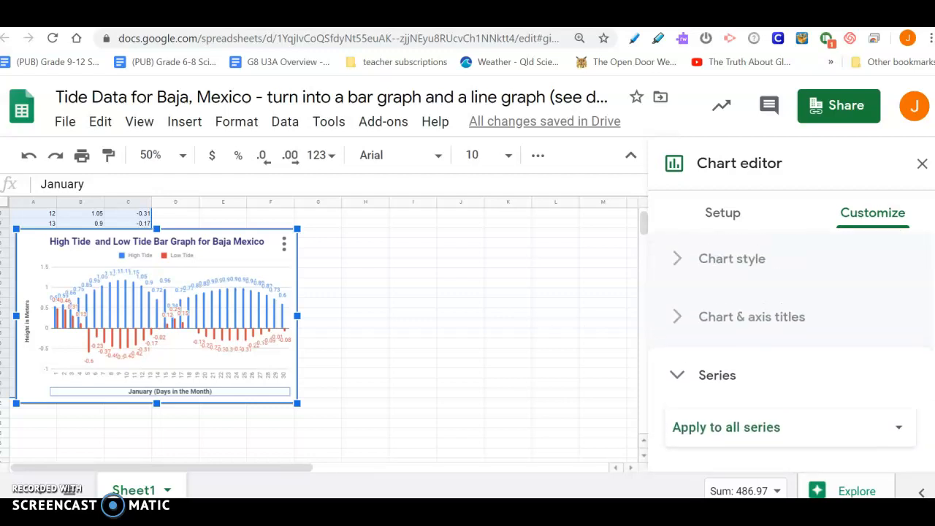
click(764, 327)
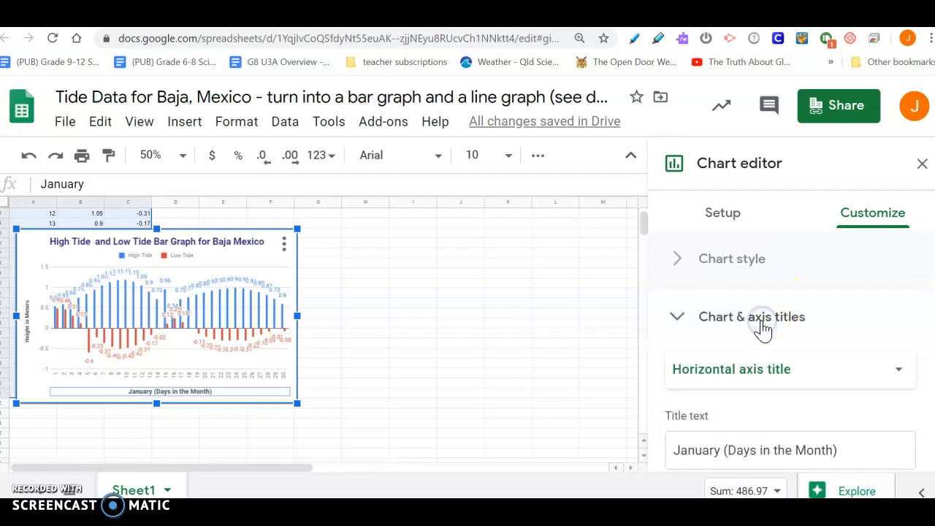
click(811, 361)
click(760, 336)
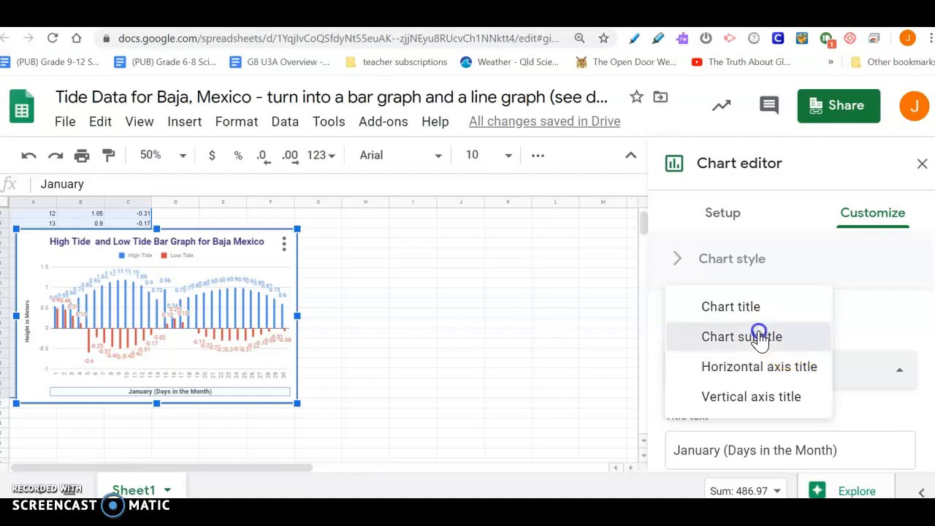
click(708, 447)
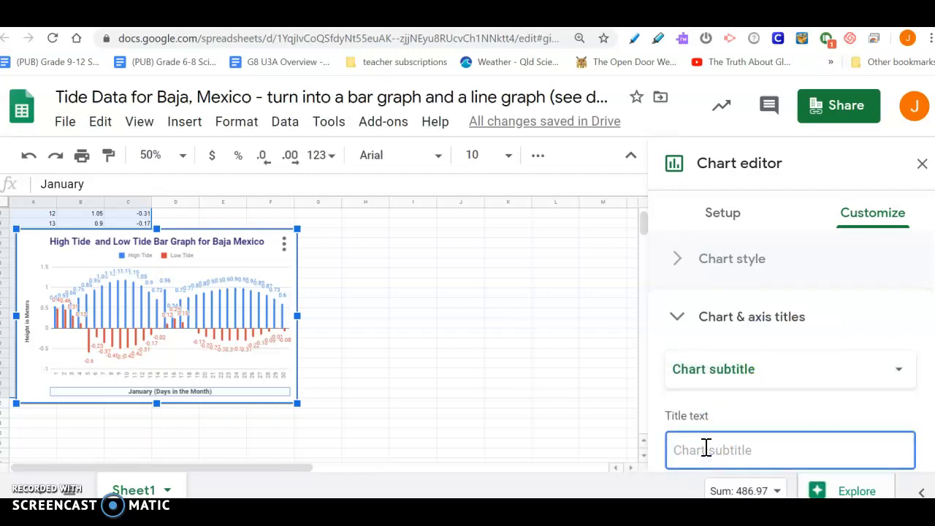
text(By:)
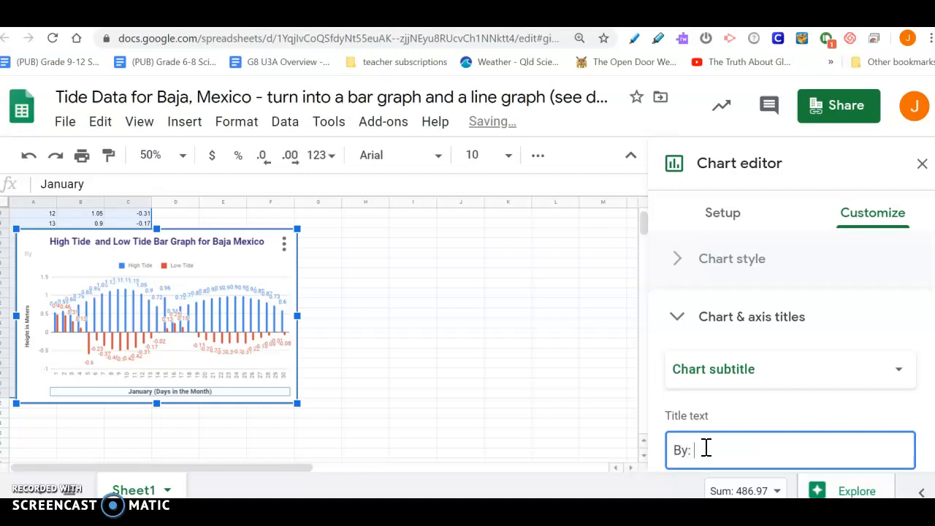
text( Mrs. Colligan)
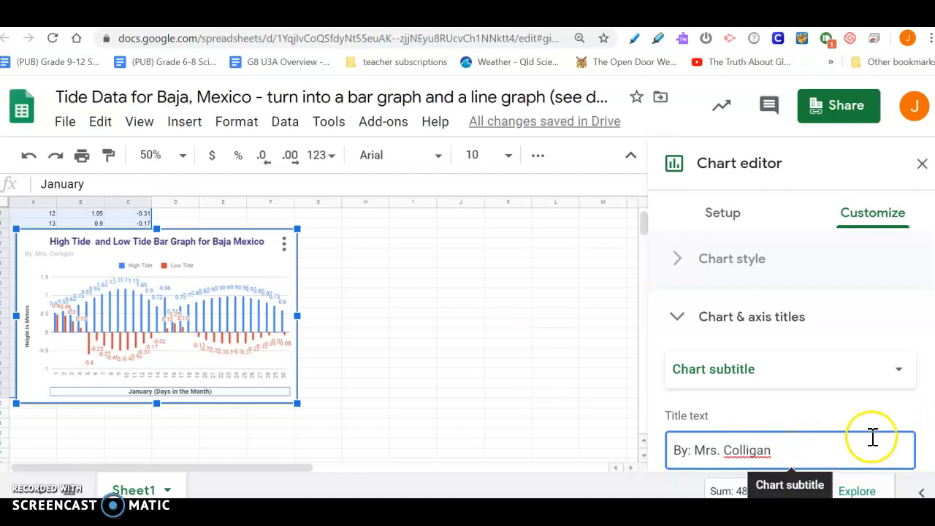
Center the chart subtitle and set its text color to black
scroll(787, 352, down, 4)
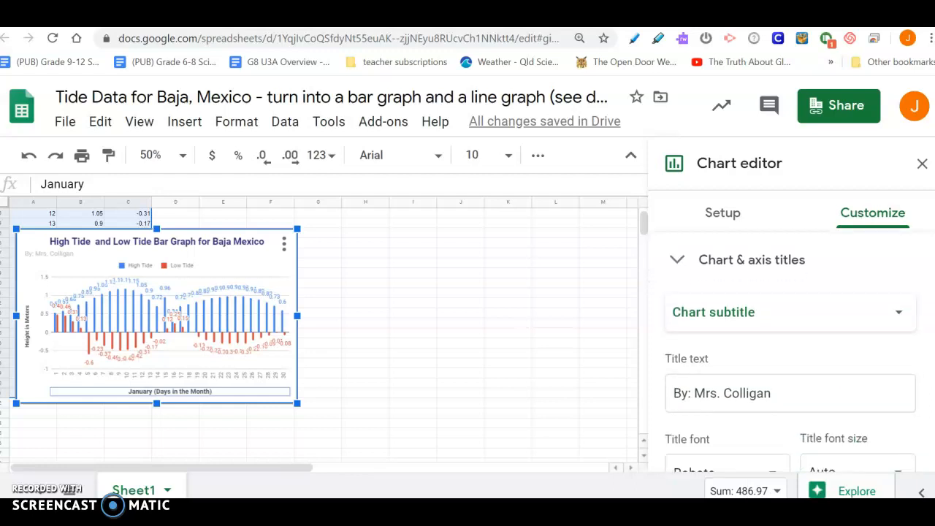
scroll(787, 352, down, 1)
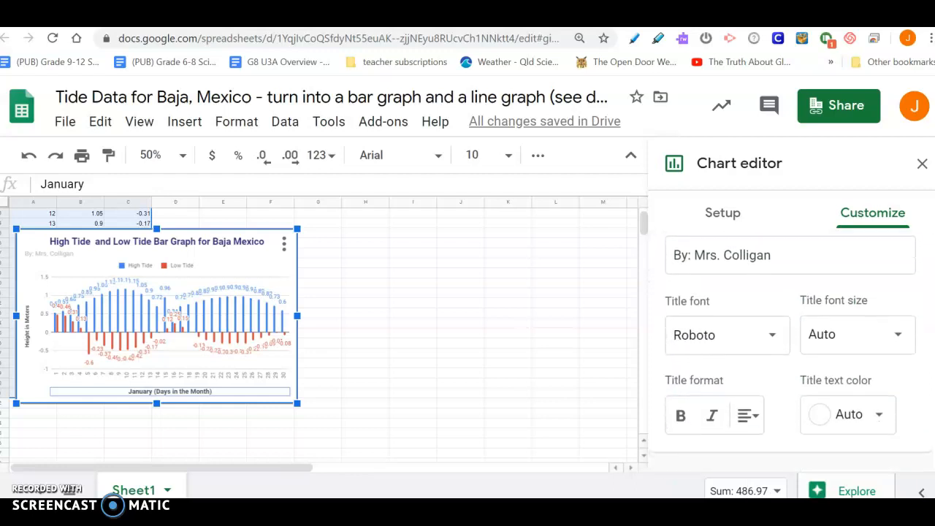
click(745, 418)
click(774, 453)
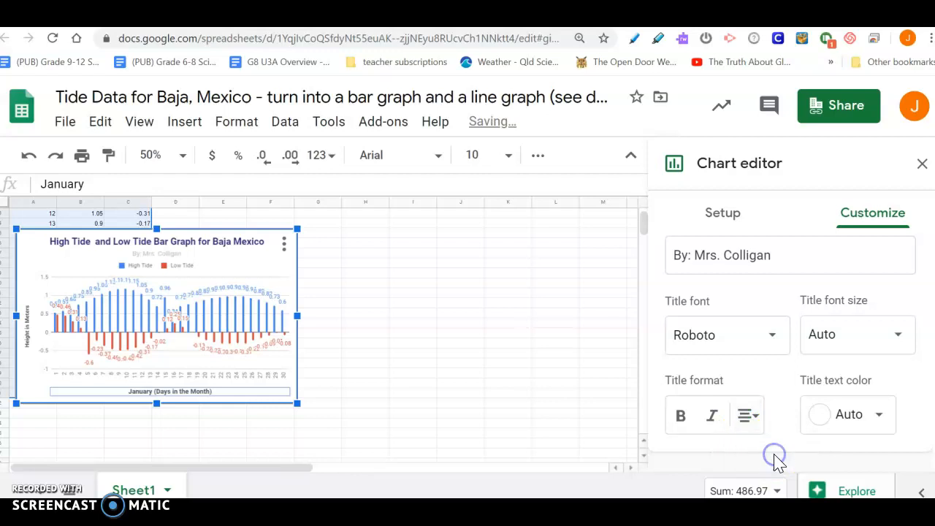
click(849, 414)
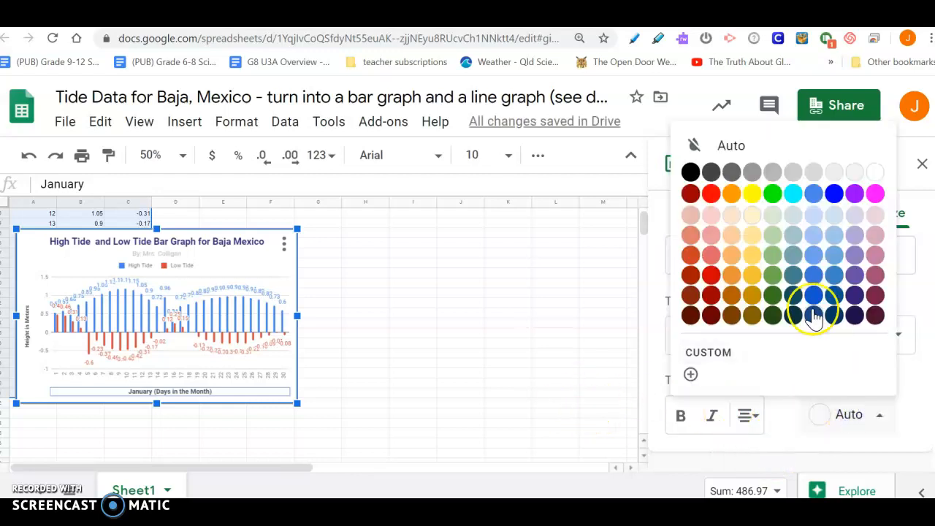
click(690, 171)
Set the chart title's text color to black
click(189, 243)
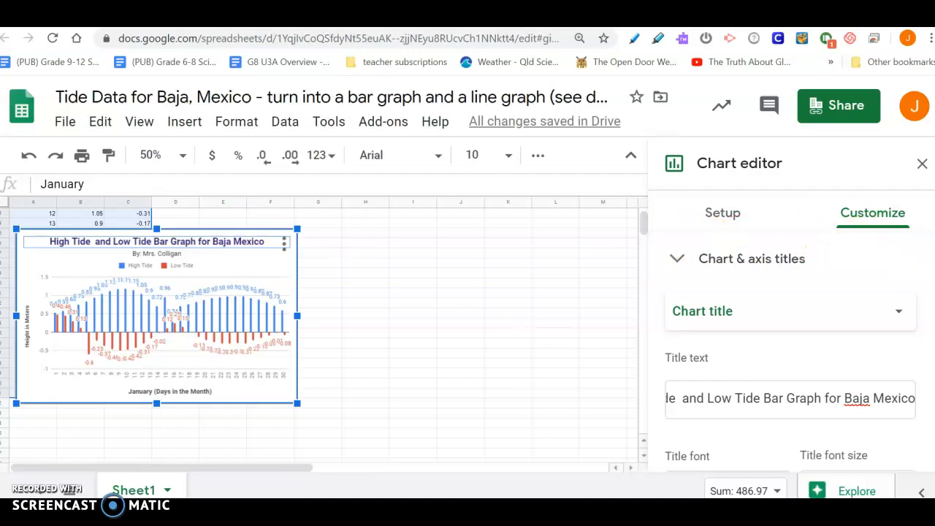
scroll(789, 343, down, 3)
click(822, 393)
click(655, 145)
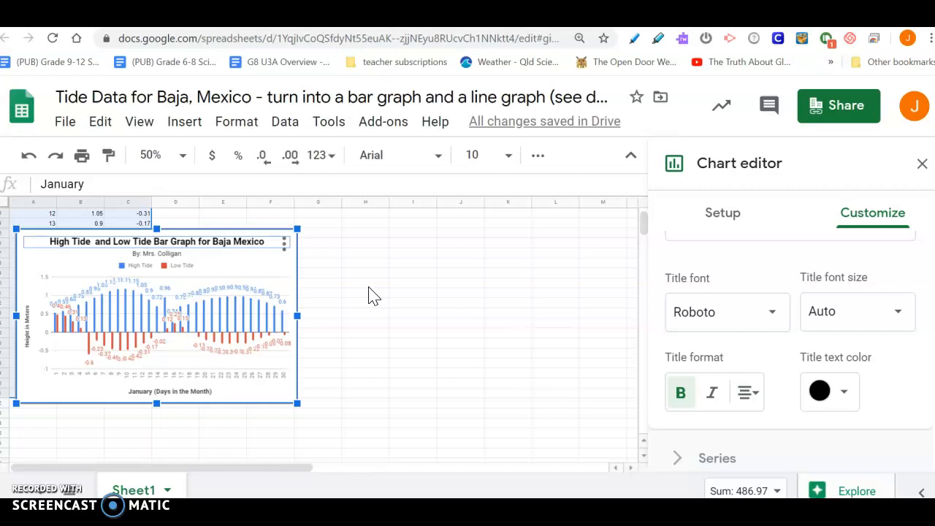
Copy the finished chart
click(284, 244)
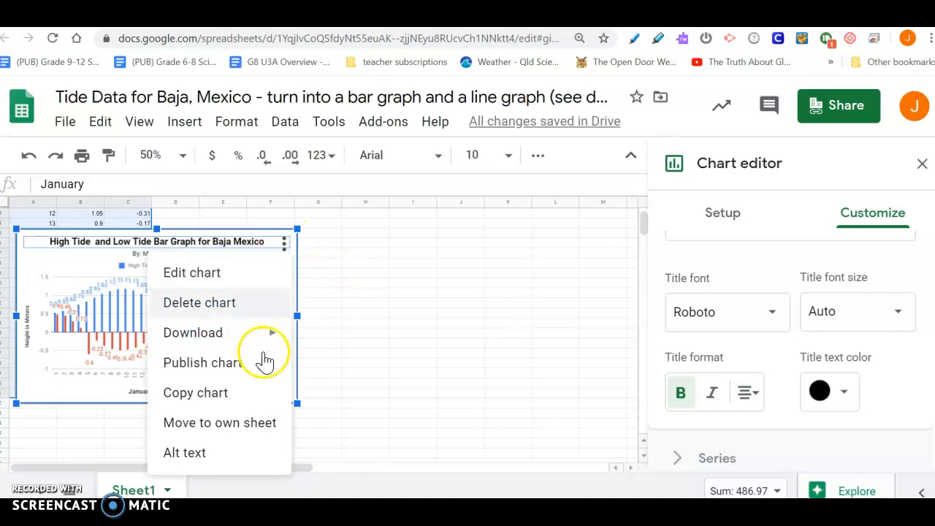
click(246, 392)
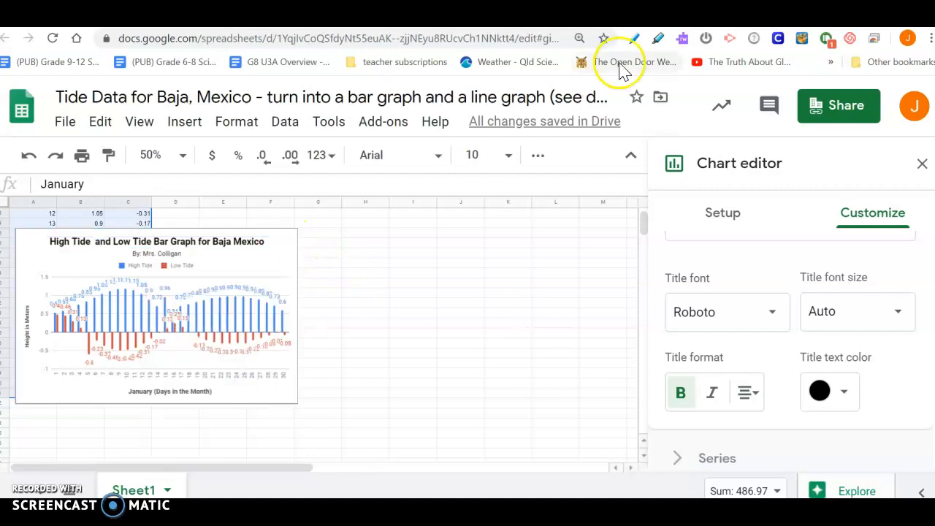
Switch to Google Docs in a new tab and start a blank document
key(ctrl+t)
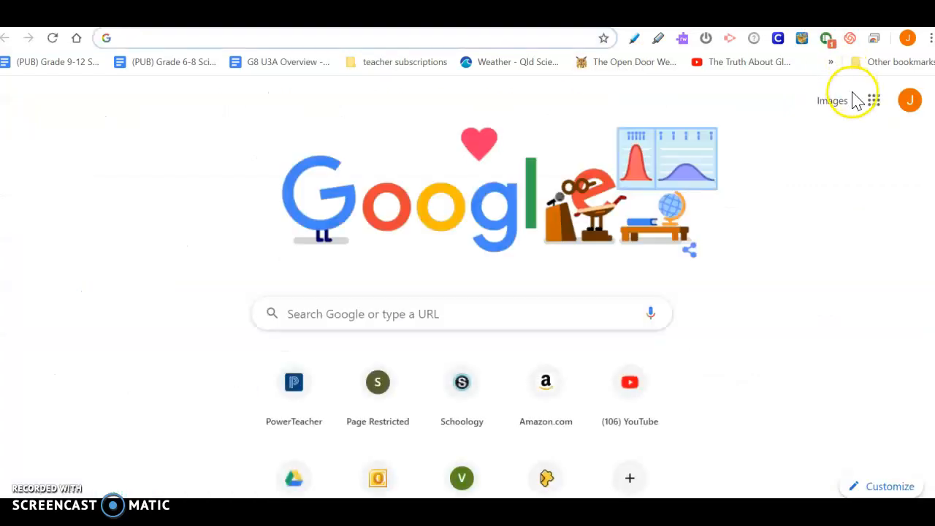
click(873, 106)
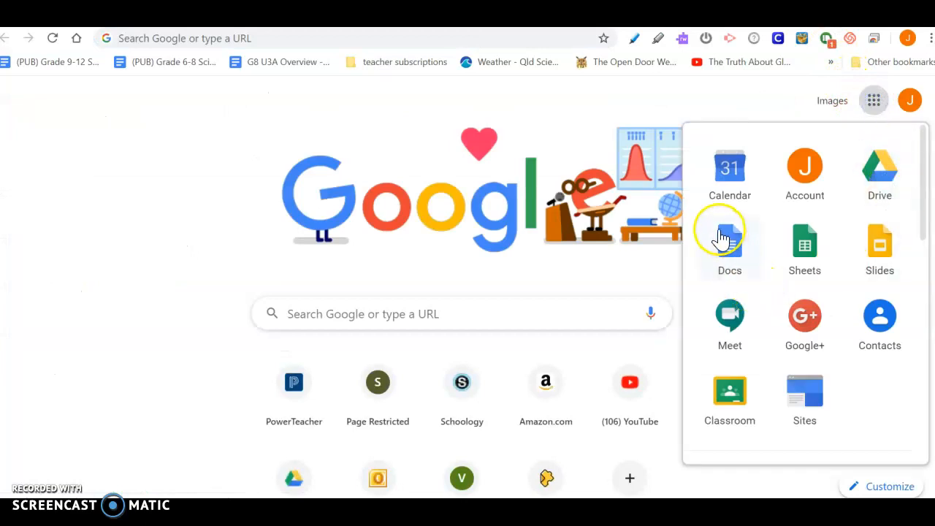
click(732, 252)
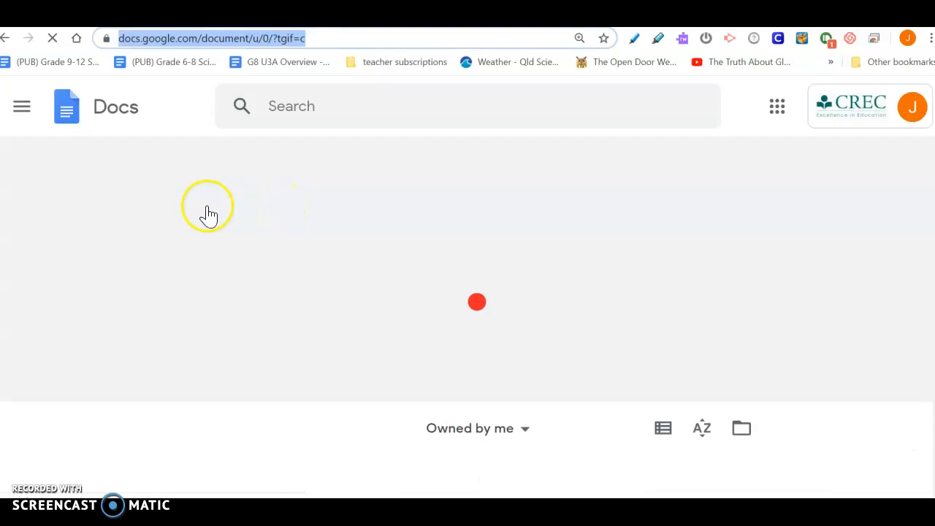
click(197, 244)
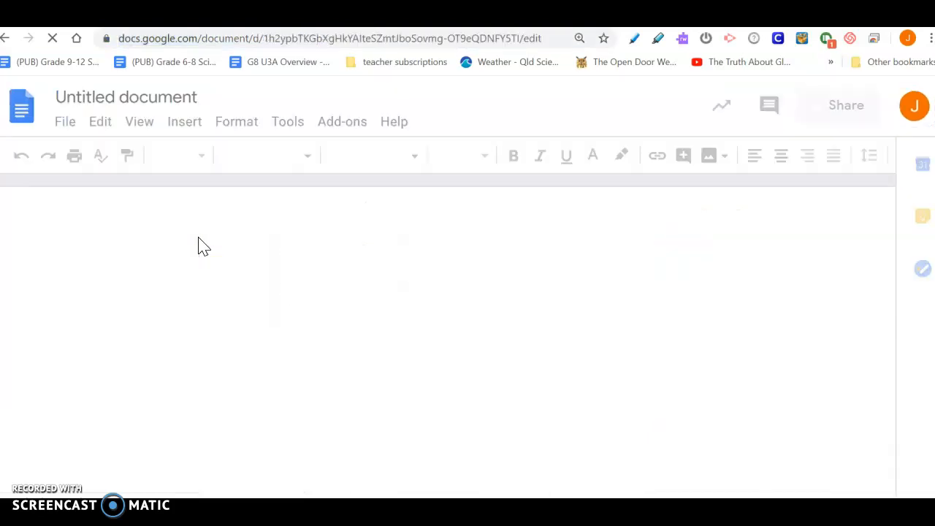
click(212, 256)
Paste the copied chart into the blank document and resize it smaller from its corner
key(ctrl+v)
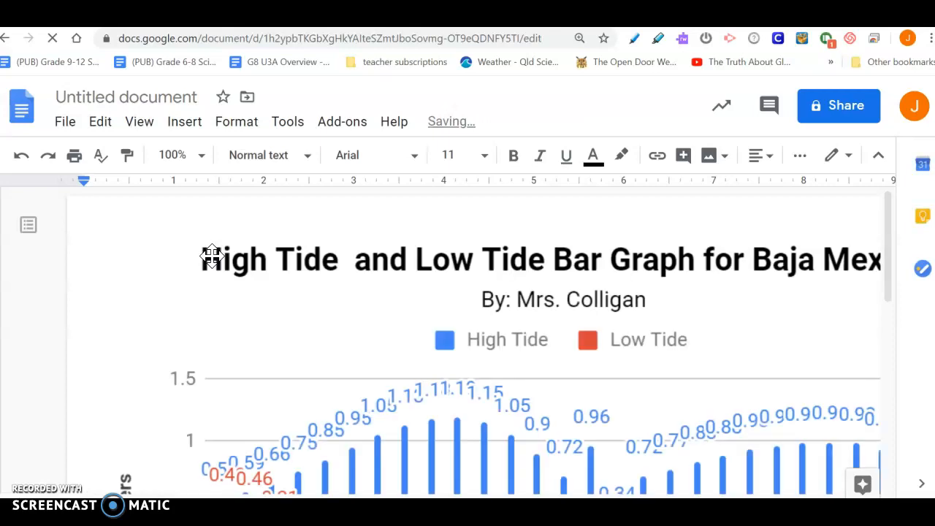
click(104, 283)
click(241, 309)
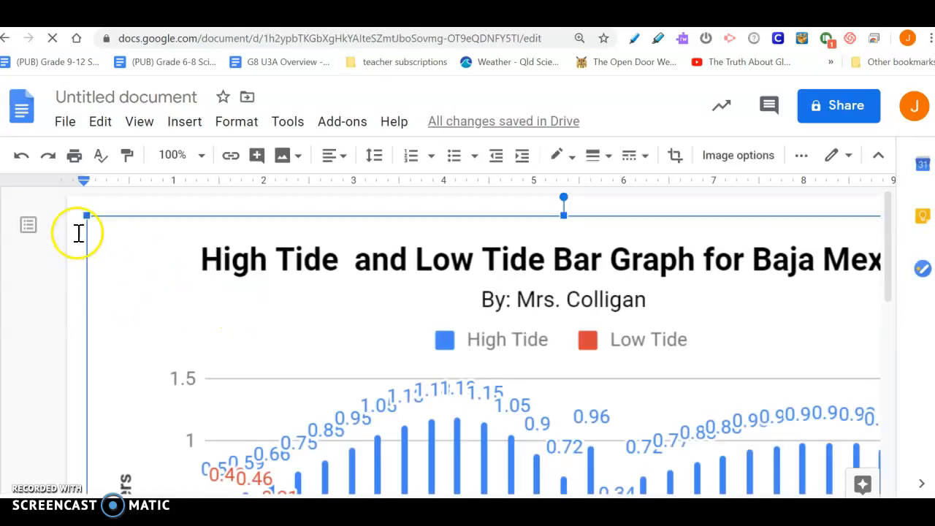
drag(86, 215, 238, 359)
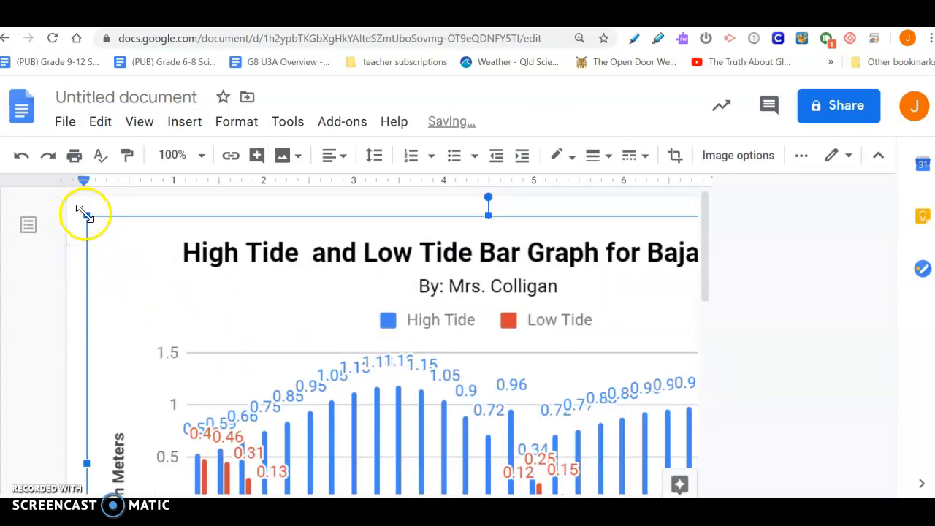